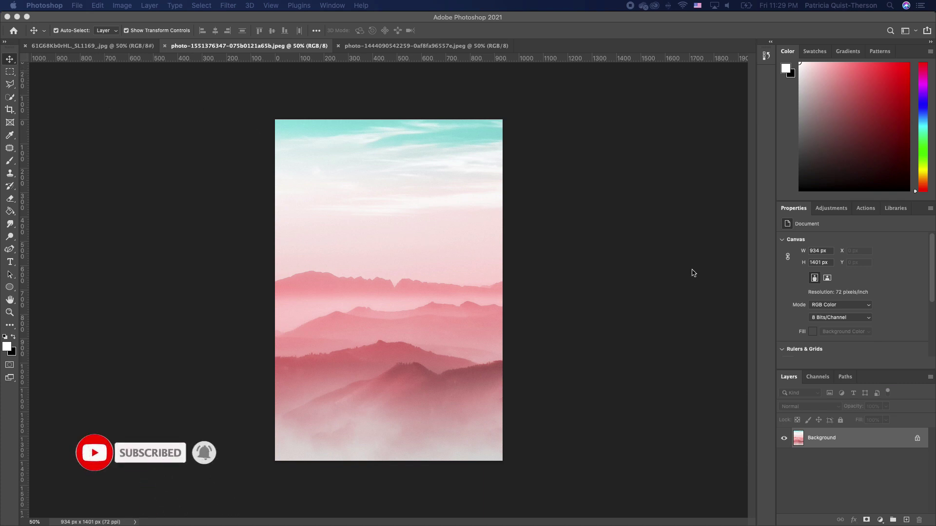
Unlock the Background and crop the canvas wider to 2153 × 1401 px, leaving transparent space on the right.
{"action": "left_click", "coordinate": [918, 441]}
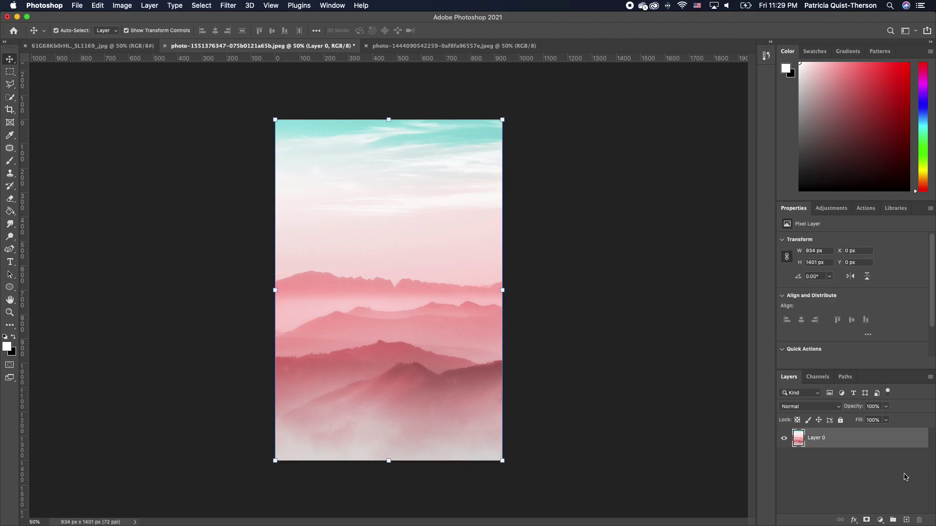
{"action": "left_click", "coordinate": [9, 110]}
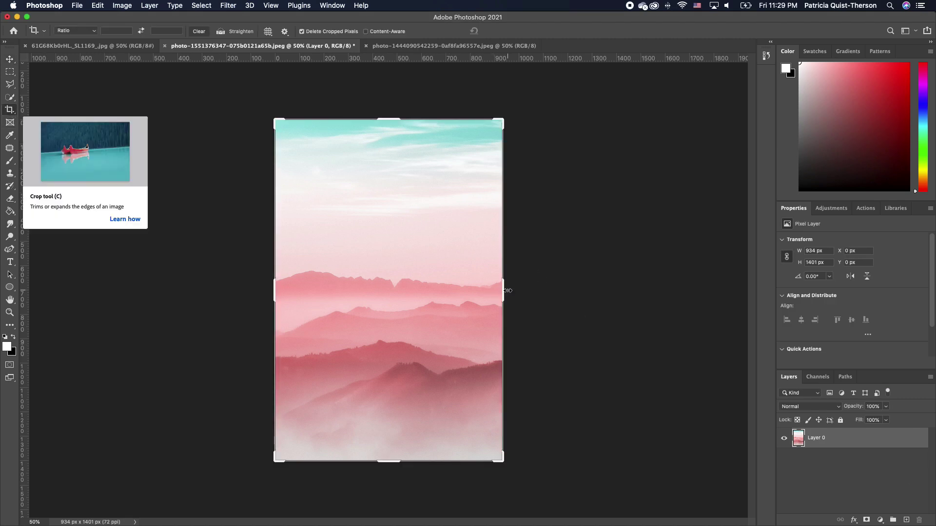
{"action": "left_click_drag", "start_coordinate": [504, 291], "coordinate": [622, 295]}
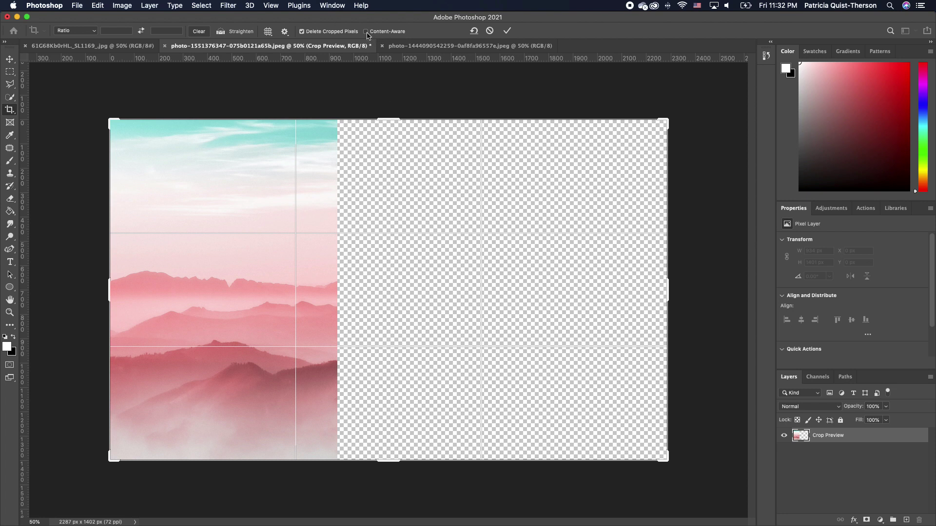
{"action": "left_click", "coordinate": [506, 31]}
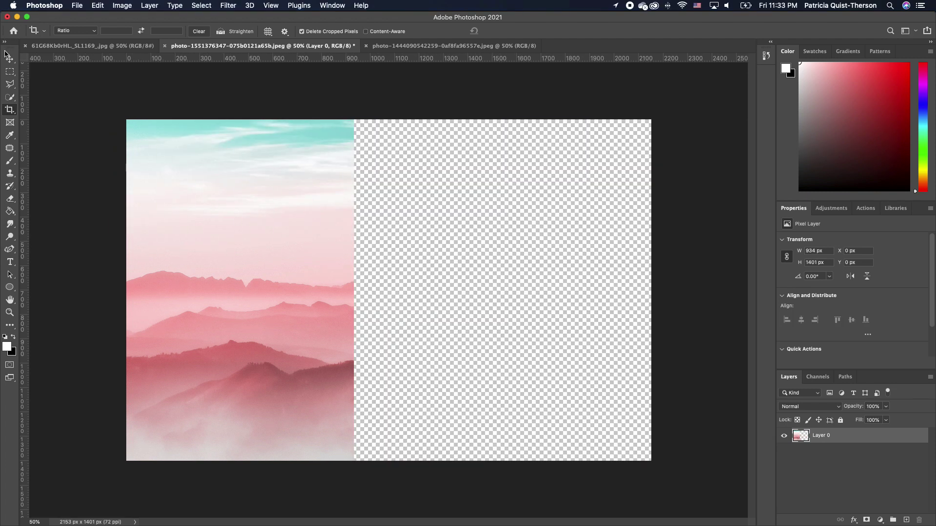
Content-Aware Fill the empty right area with generated sky and misty mountains on Layer 0 copy.
{"action": "key", "text": "m"}
{"action": "left_click_drag", "start_coordinate": [347, 105], "coordinate": [655, 466]}
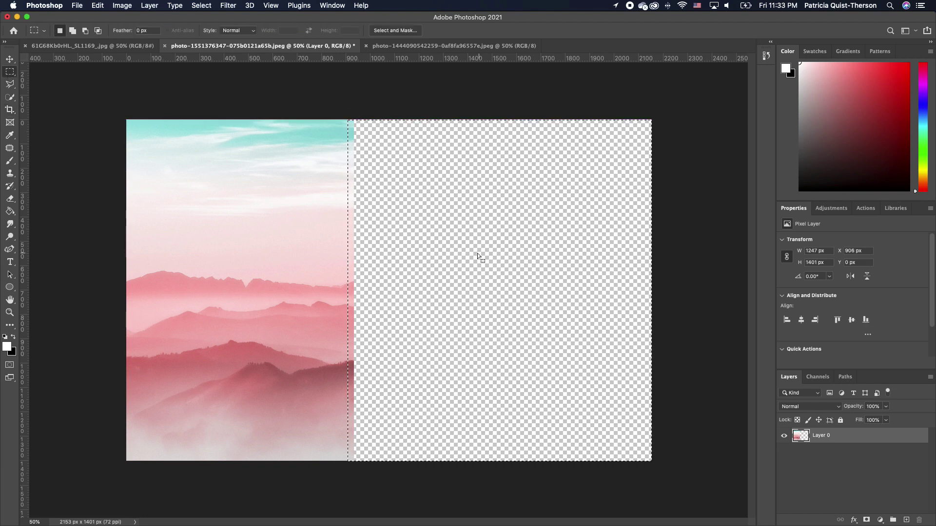
{"action": "right_click", "coordinate": [418, 216]}
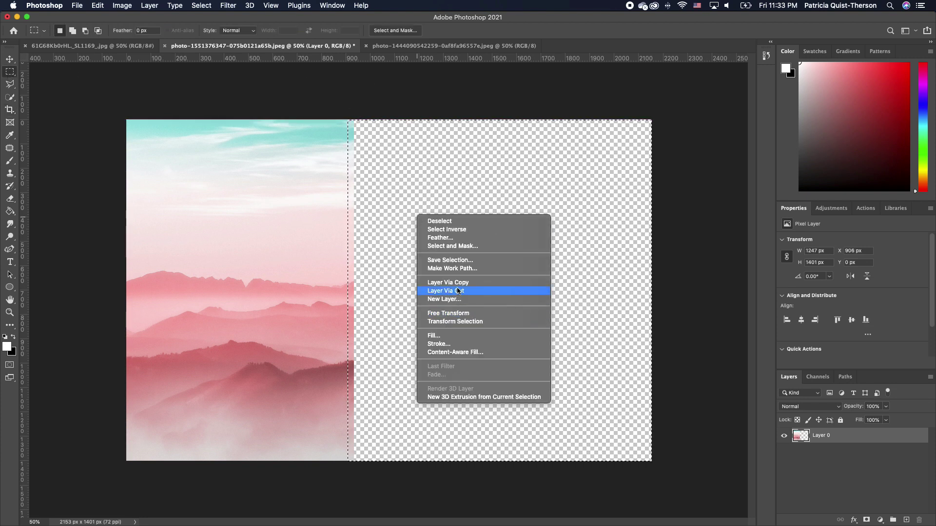
{"action": "left_click", "coordinate": [447, 355]}
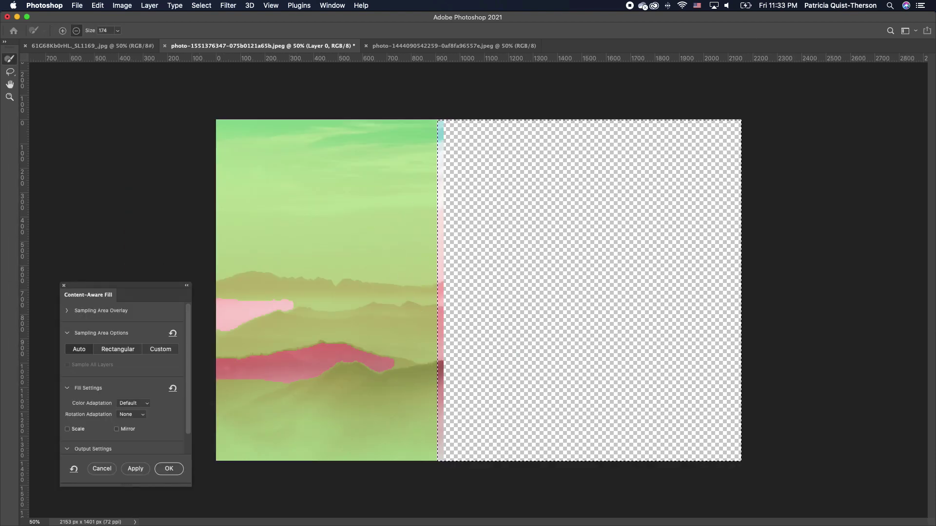
{"action": "left_click_drag", "start_coordinate": [200, 37], "coordinate": [262, 83]}
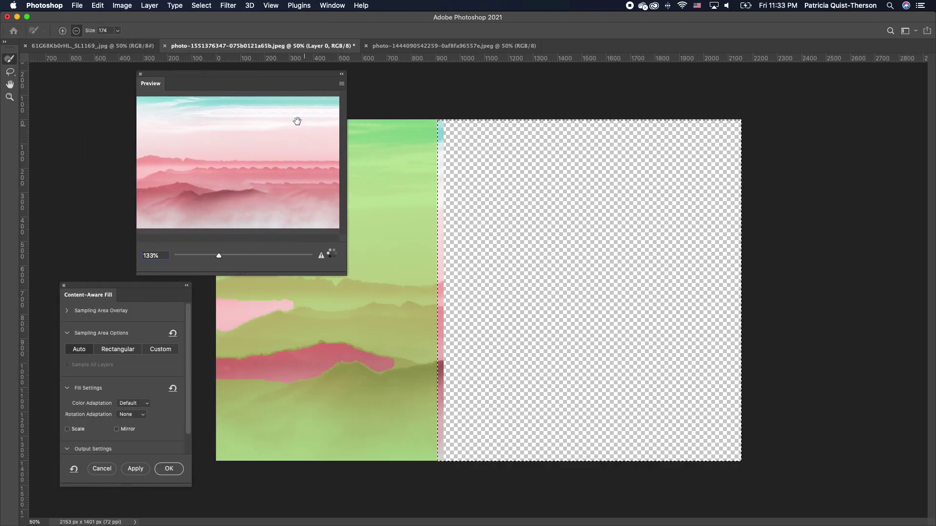
{"action": "scroll", "coordinate": [291, 193], "scroll_direction": "down", "scroll_amount": 10}
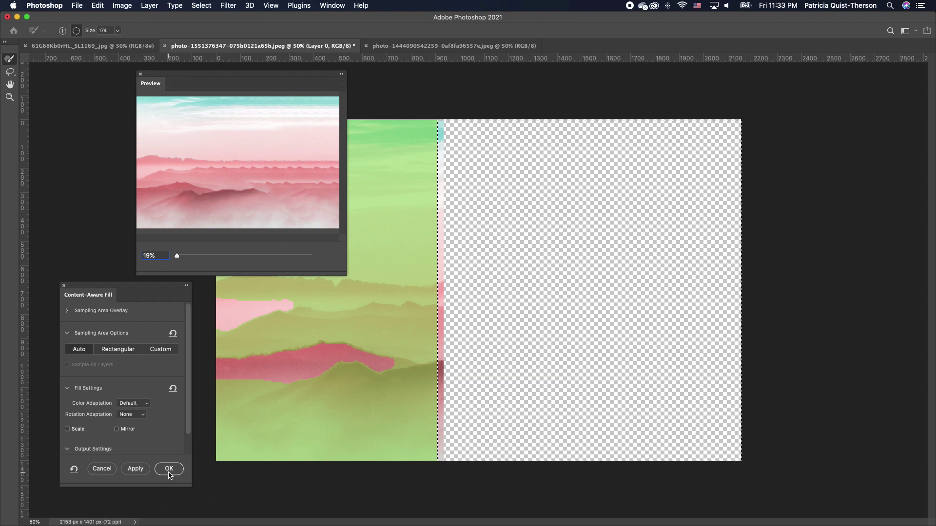
{"action": "left_click", "coordinate": [169, 469]}
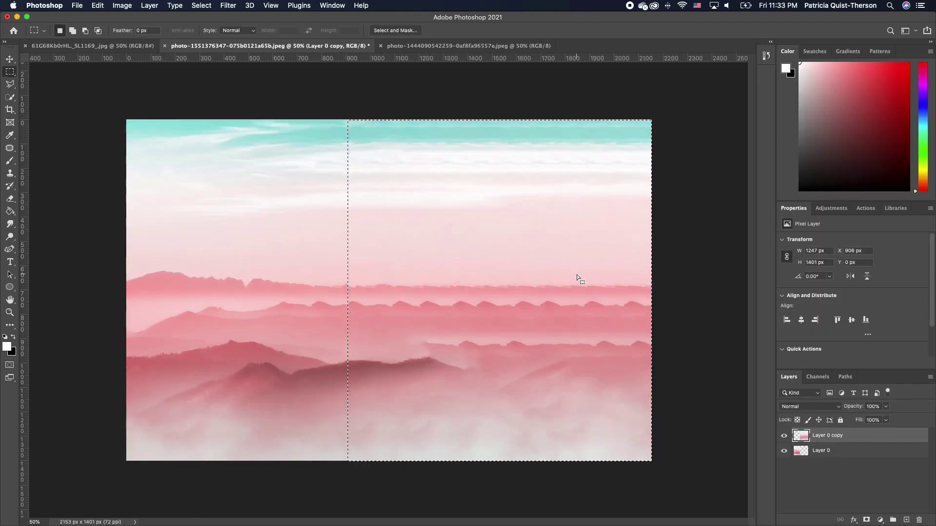
Deselect, then merge Layer 0 and Layer 0 copy into a single layer.
{"action": "key", "text": "super+d"}
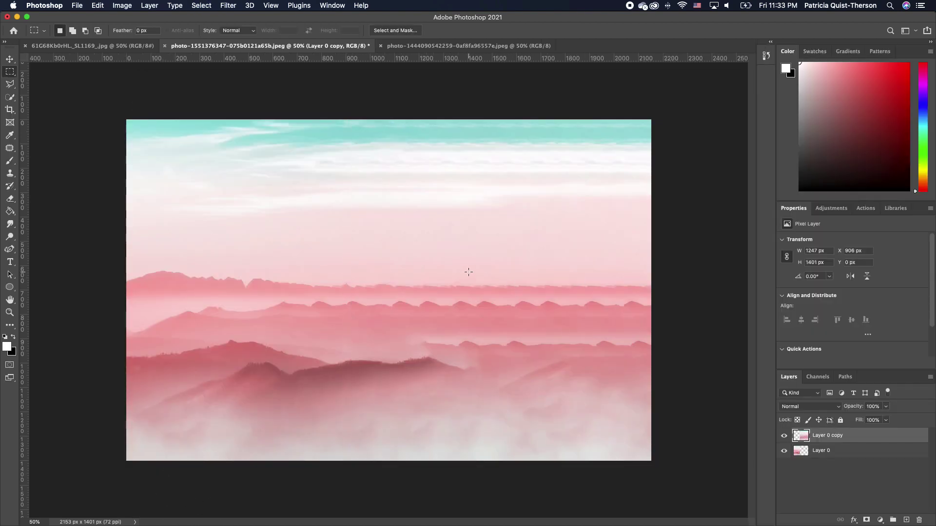
{"action": "left_click", "coordinate": [846, 453], "text": "shift"}
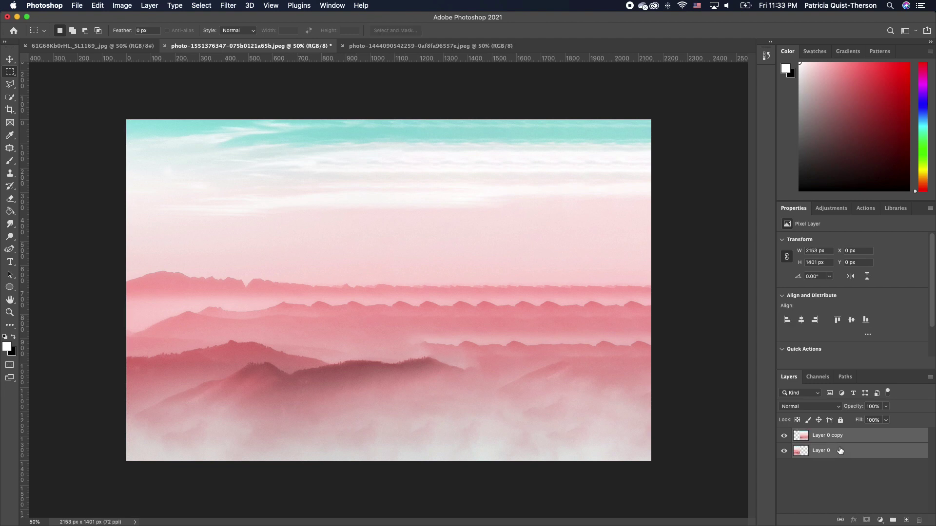
{"action": "right_click", "coordinate": [842, 449]}
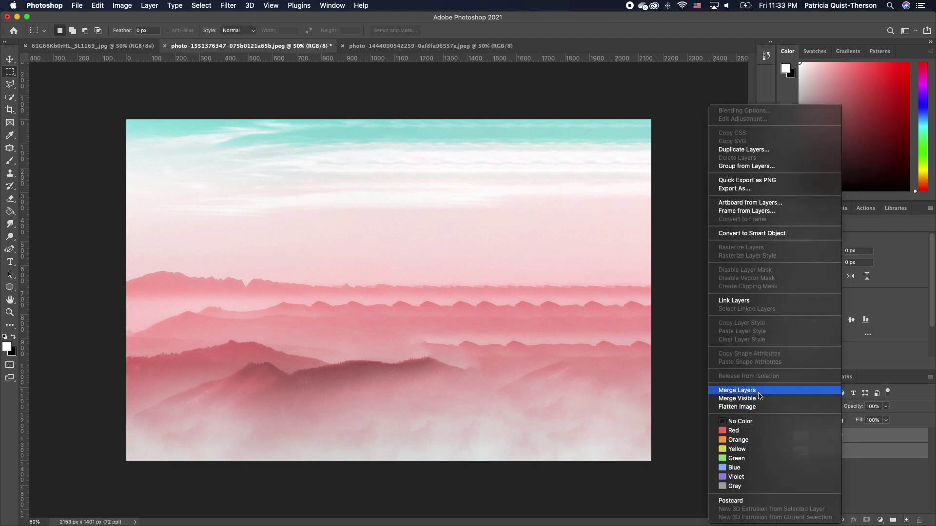
{"action": "left_click", "coordinate": [759, 392]}
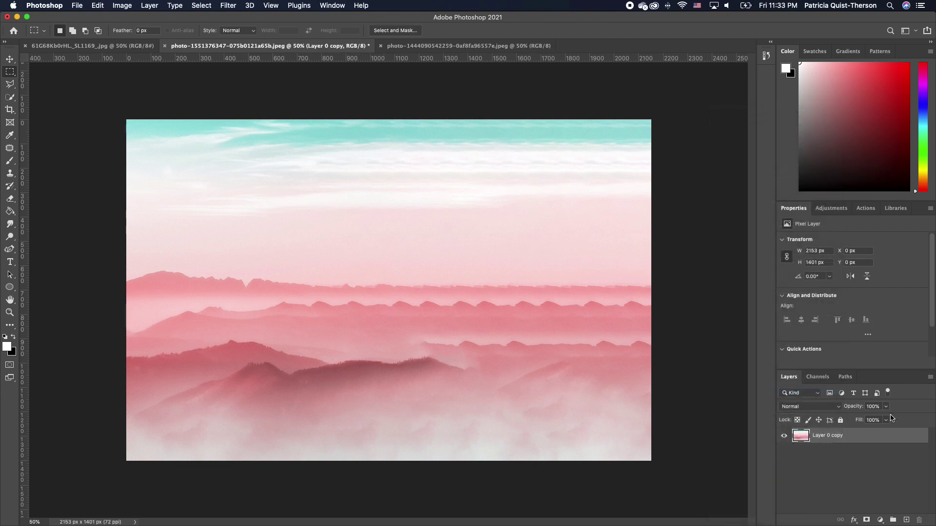
Type EASTER on the canvas in ITC Avant Garde Gothic Pro Bold.
{"action": "left_click", "coordinate": [11, 264]}
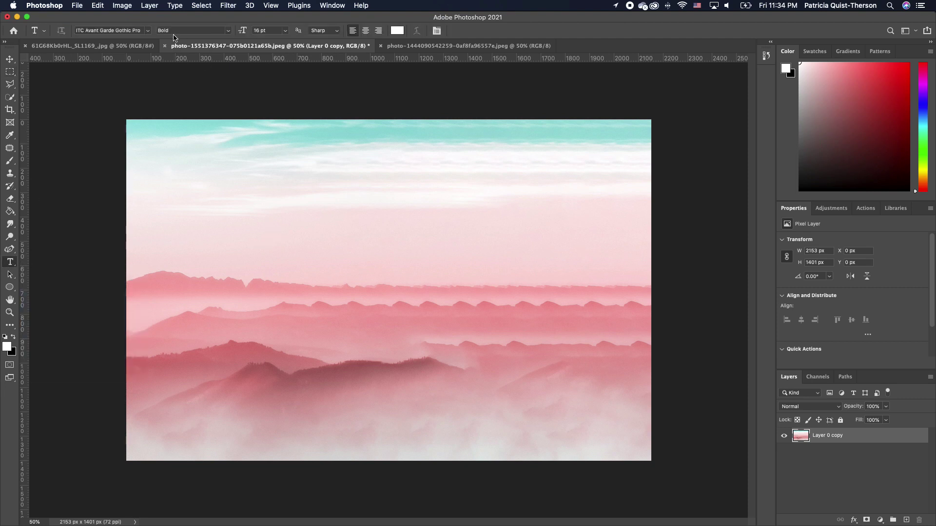
{"action": "left_click", "coordinate": [148, 31]}
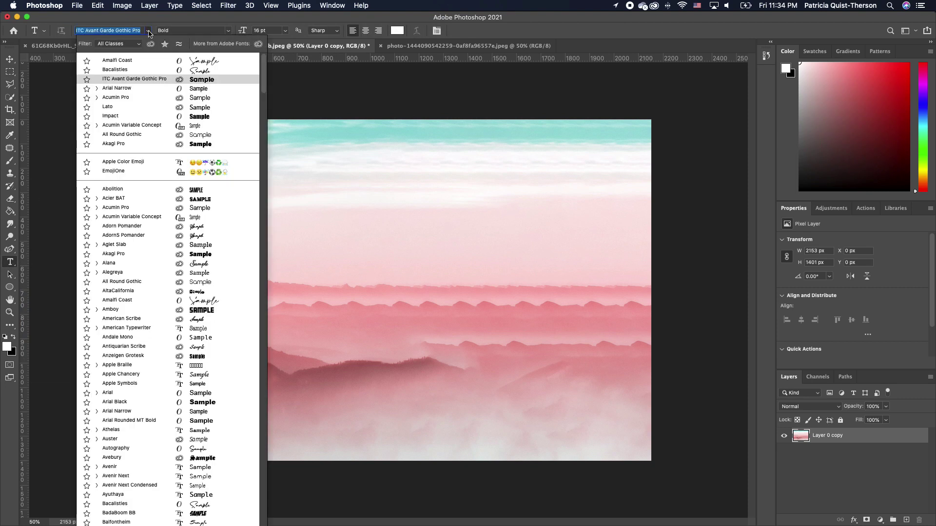
{"action": "left_click", "coordinate": [206, 83]}
{"action": "left_click", "coordinate": [278, 273]}
{"action": "type", "text": "EASTER"}
{"action": "left_click", "coordinate": [10, 59]}
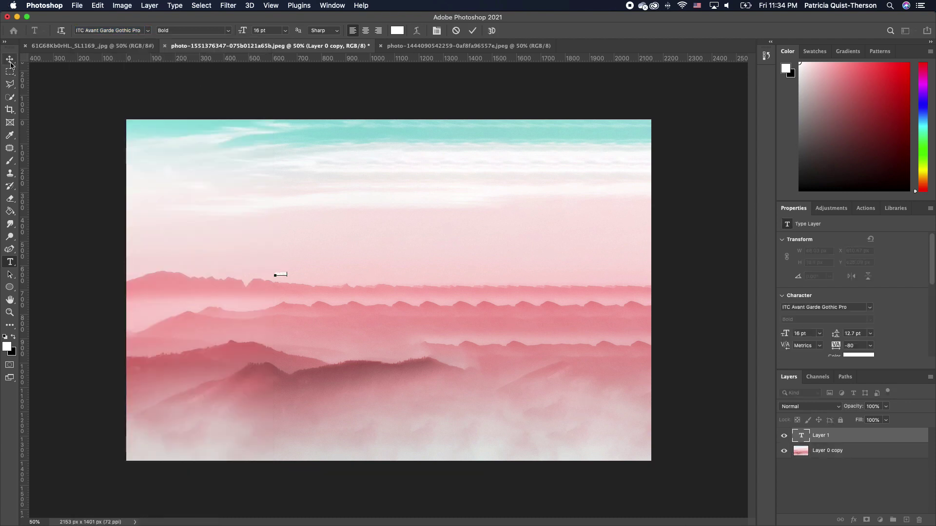
Scale EASTER up with Free Transform so it spans most of the canvas width.
{"action": "key", "text": "super+t"}
{"action": "left_click_drag", "start_coordinate": [289, 274], "coordinate": [672, 281]}
{"action": "left_click_drag", "start_coordinate": [526, 234], "coordinate": [418, 320]}
{"action": "left_click_drag", "start_coordinate": [513, 234], "coordinate": [645, 204]}
{"action": "left_click_drag", "start_coordinate": [495, 302], "coordinate": [472, 308]}
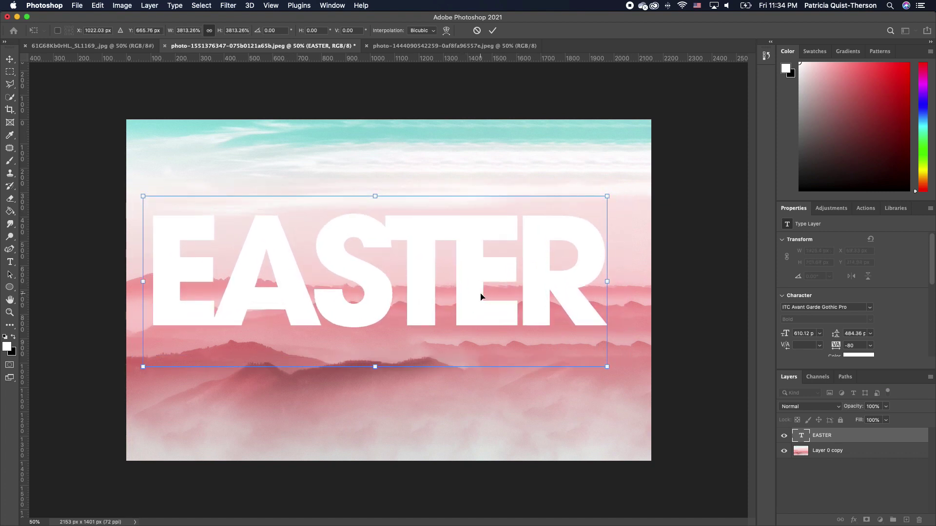
Set the EASTER text size to 623 pt.
{"action": "left_click", "coordinate": [10, 263]}
{"action": "left_click_drag", "start_coordinate": [602, 290], "coordinate": [142, 323]}
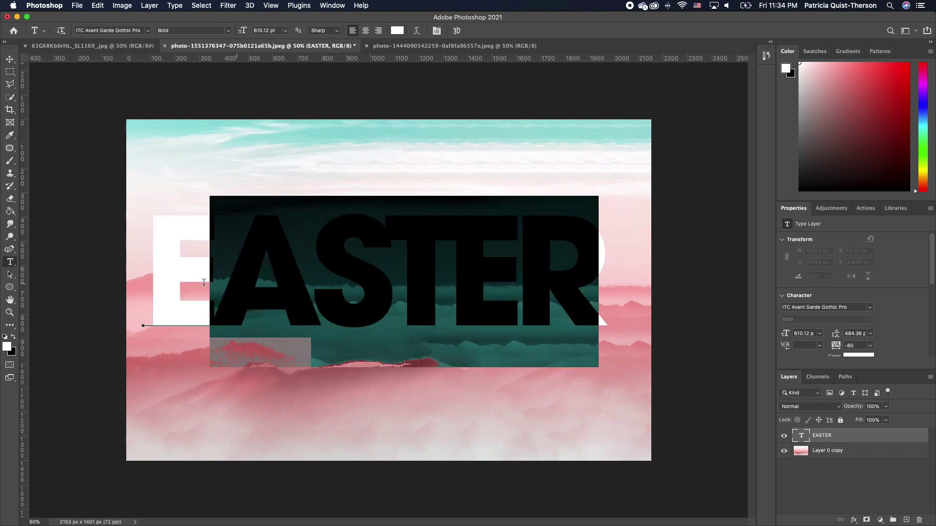
{"action": "left_click", "coordinate": [285, 31]}
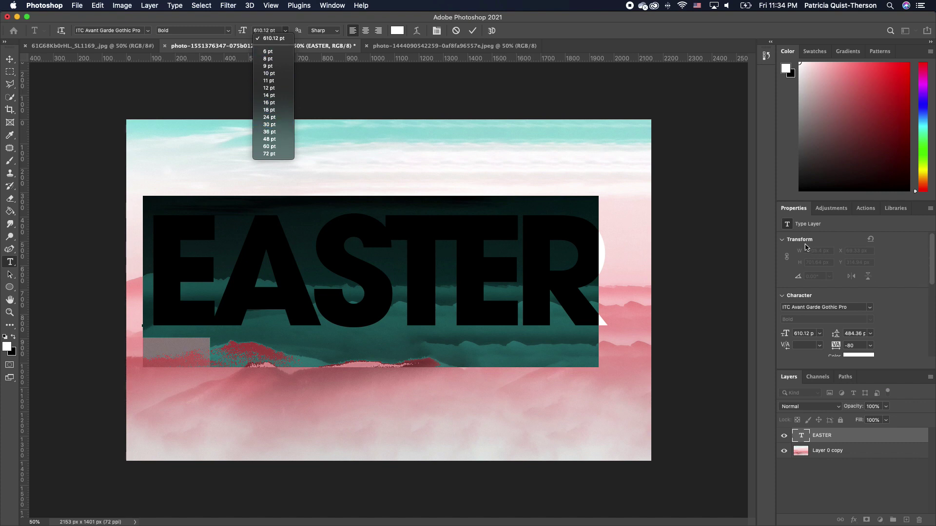
{"action": "left_click", "coordinate": [901, 227]}
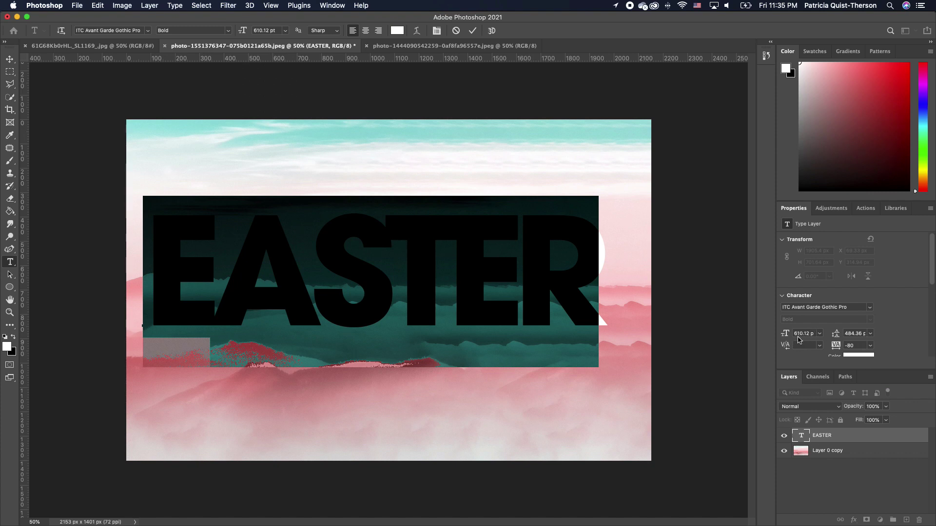
{"action": "left_click_drag", "start_coordinate": [786, 338], "coordinate": [792, 336]}
{"action": "key", "text": "super+Return"}
{"action": "key", "text": "v"}
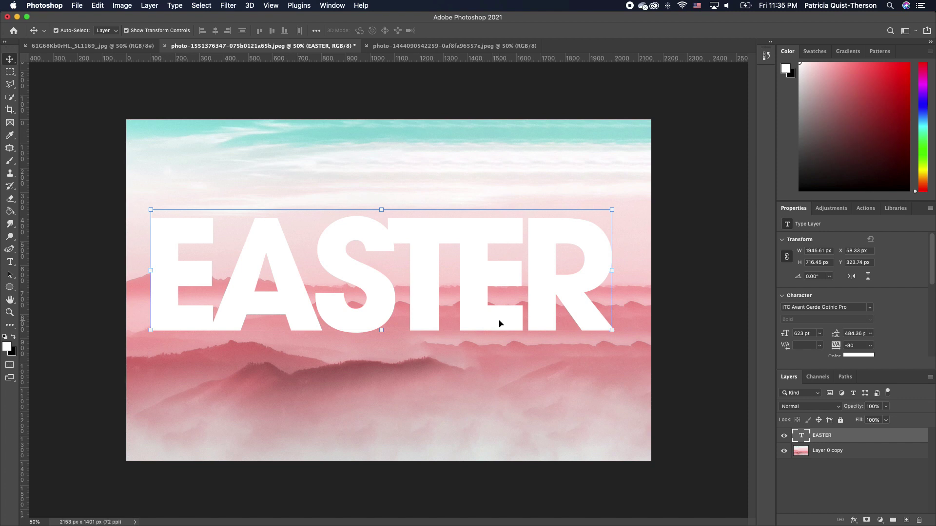
Drag the orange sunset mountain photo into the poster as Layer 1 above EASTER.
{"action": "left_click", "coordinate": [412, 46]}
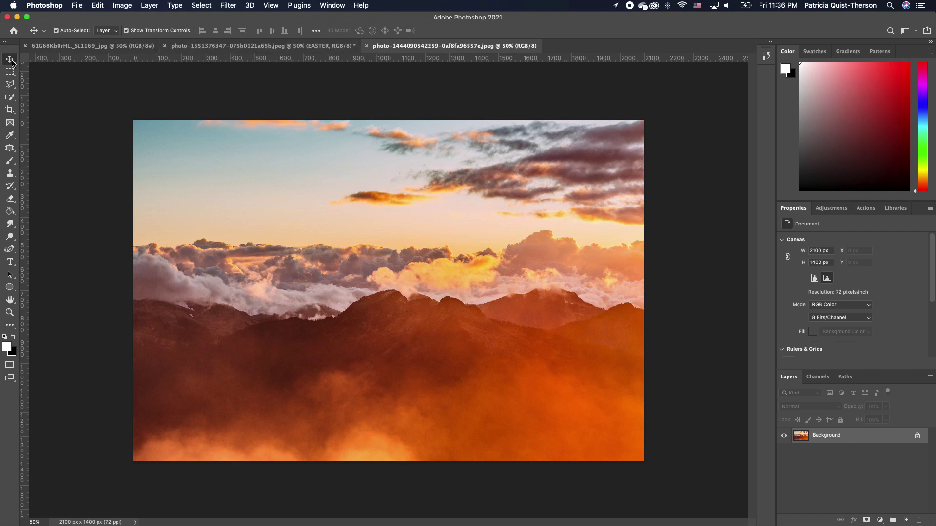
{"action": "left_click_drag", "start_coordinate": [324, 173], "coordinate": [358, 282]}
{"action": "left_click_drag", "start_coordinate": [446, 335], "coordinate": [472, 338]}
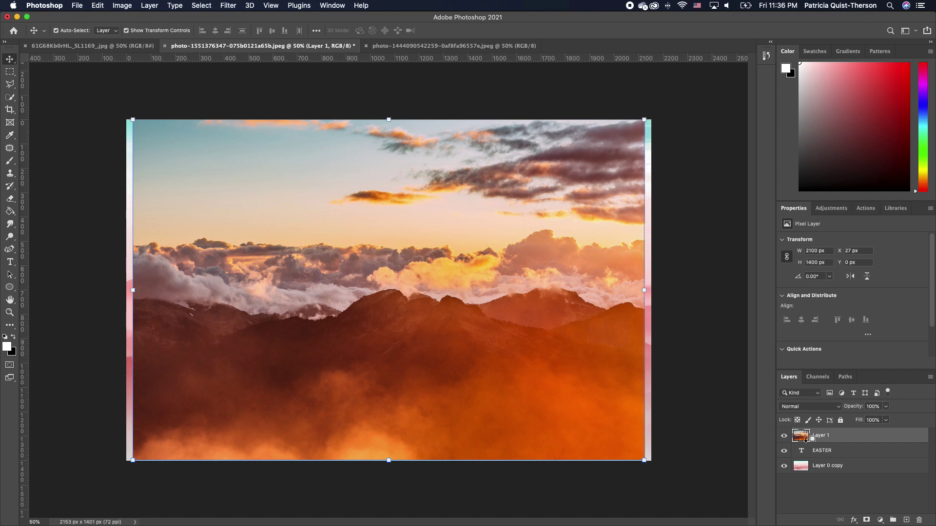
Clip the sunset photo into the EASTER letters, move it up and scale it to about 94.8%.
{"action": "left_click", "coordinate": [808, 439], "text": "alt"}
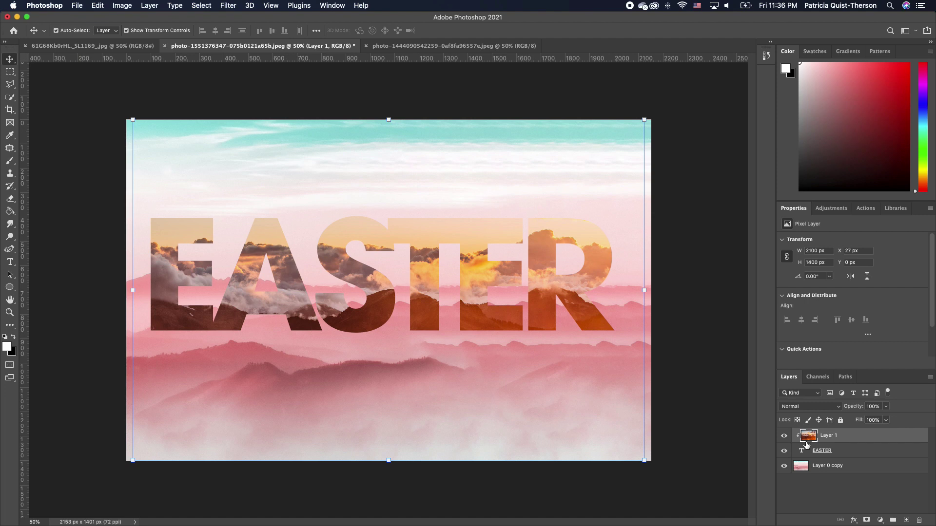
{"action": "left_click", "coordinate": [806, 443], "text": "alt"}
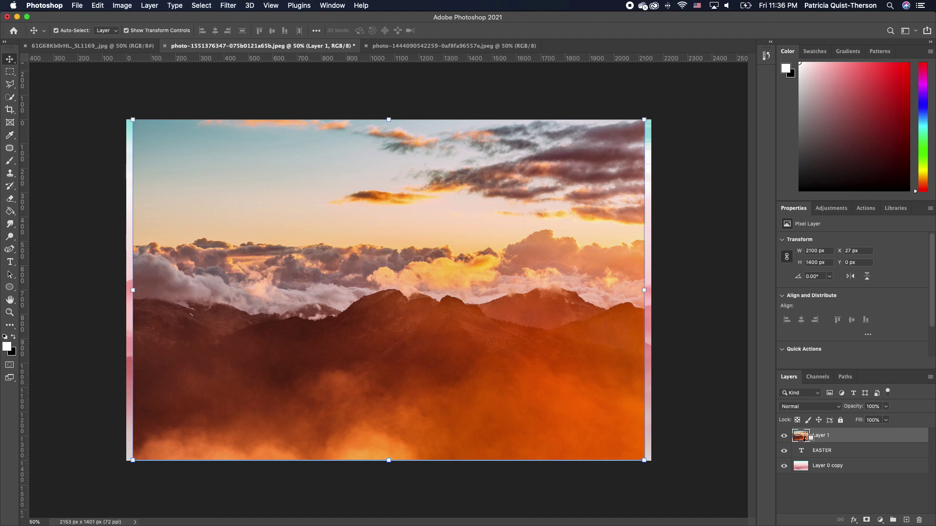
{"action": "left_click", "coordinate": [806, 438], "text": "alt"}
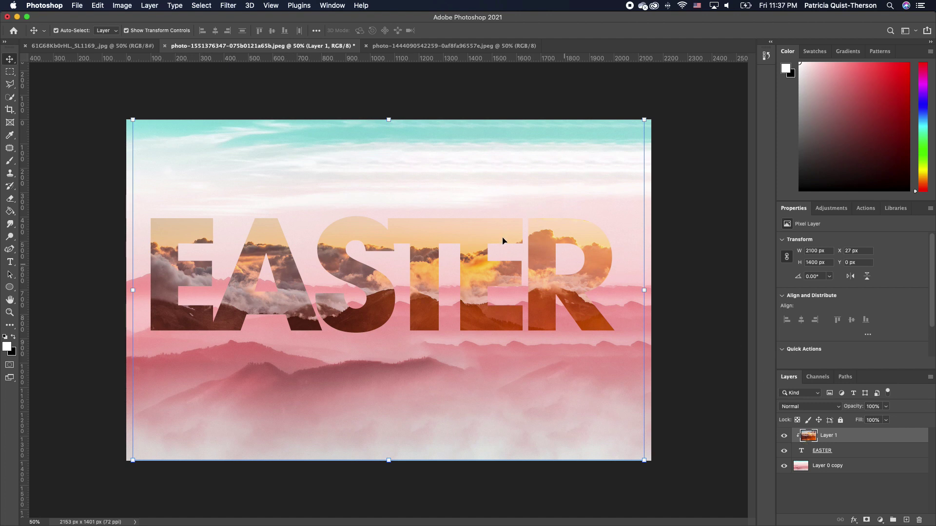
{"action": "left_click_drag", "start_coordinate": [542, 304], "coordinate": [535, 271]}
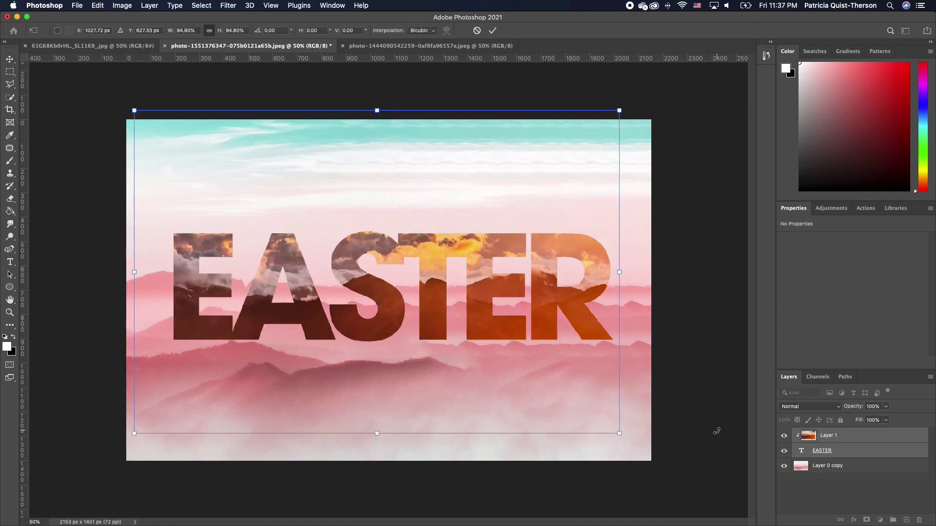
{"action": "left_click", "coordinate": [867, 432]}
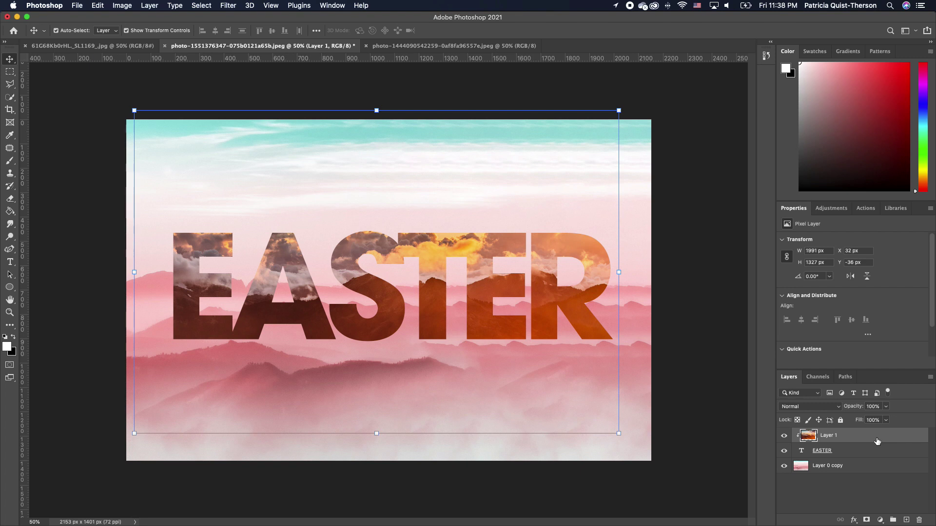
Add a Hue/Saturation adjustment layer with Hue set to -25.
{"action": "left_click", "coordinate": [881, 520]}
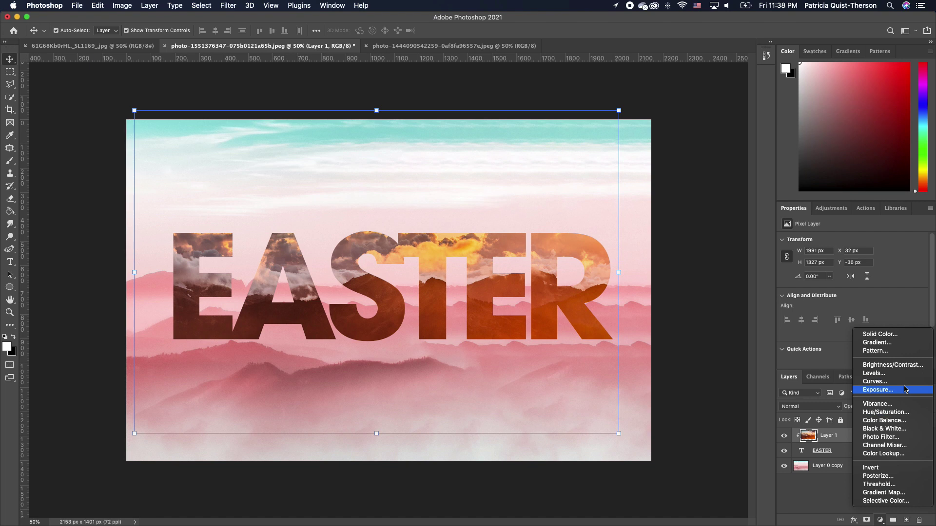
{"action": "left_click", "coordinate": [892, 414]}
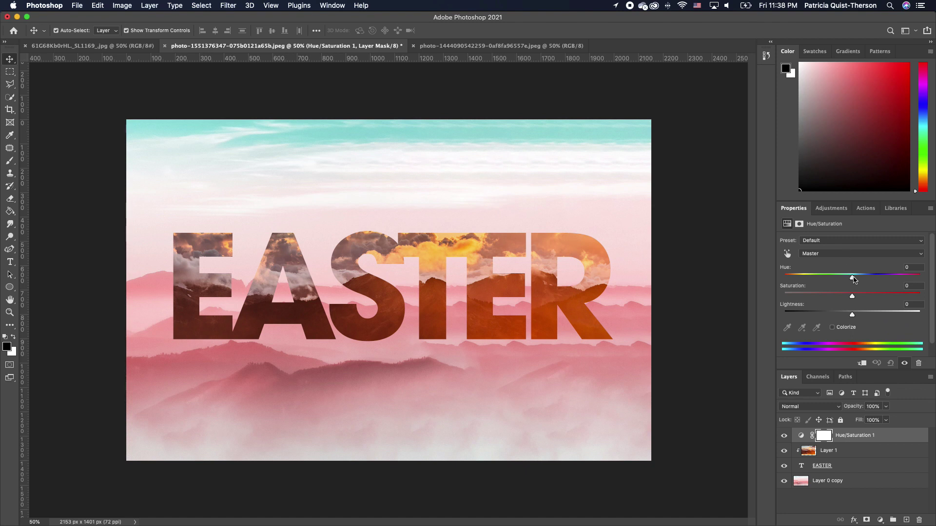
{"action": "left_click", "coordinate": [905, 269]}
{"action": "type", "text": "-25"}
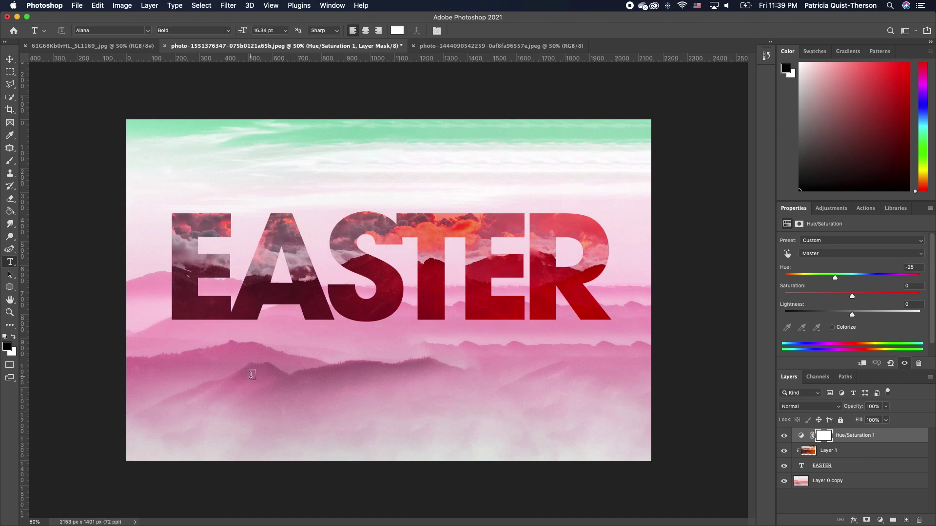
Add an 'at the Cross' text layer below EASTER with All Caps turned off.
{"action": "left_click", "coordinate": [250, 375]}
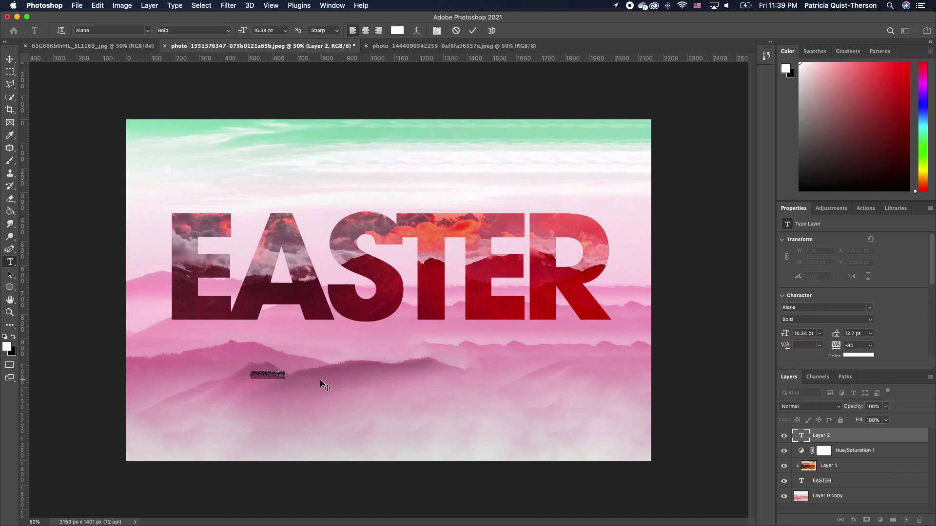
{"action": "type", "text": "H"}
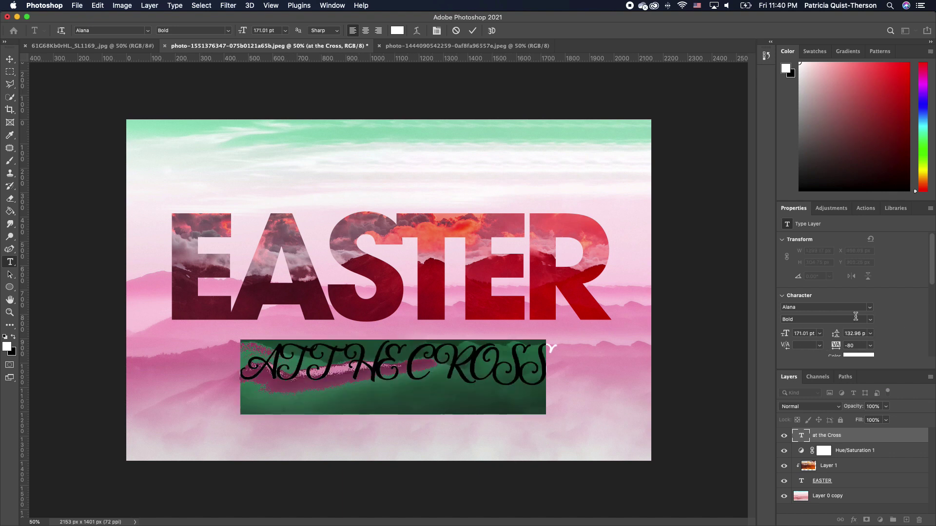
{"action": "left_click_drag", "start_coordinate": [932, 269], "coordinate": [931, 320]}
{"action": "left_click", "coordinate": [786, 325]}
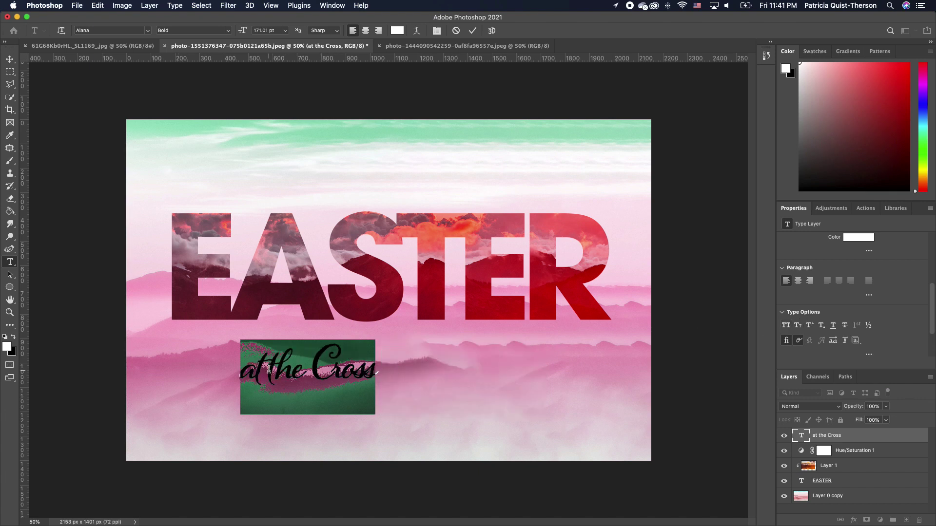
{"action": "left_click", "coordinate": [268, 369]}
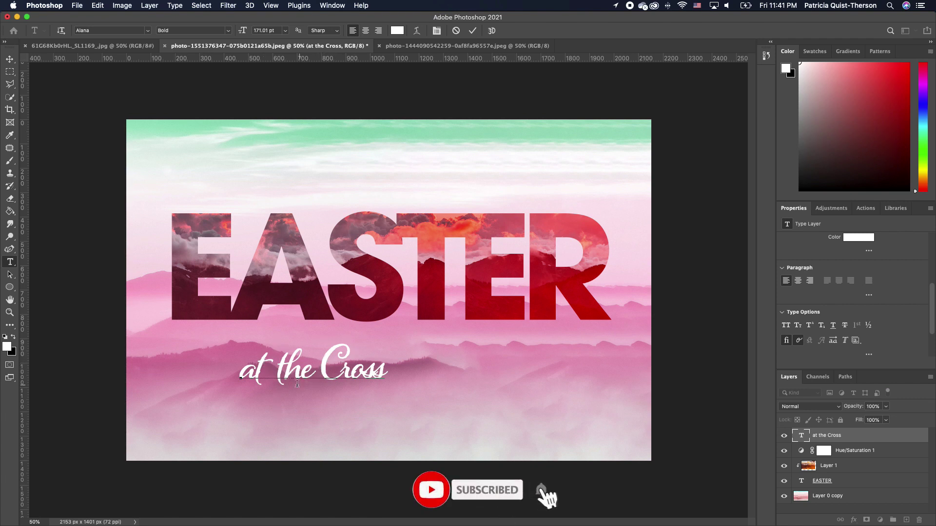
Change the 'at the Cross' font to Amalfi Coast.
{"action": "key", "text": "Escape"}
{"action": "key", "text": "v"}
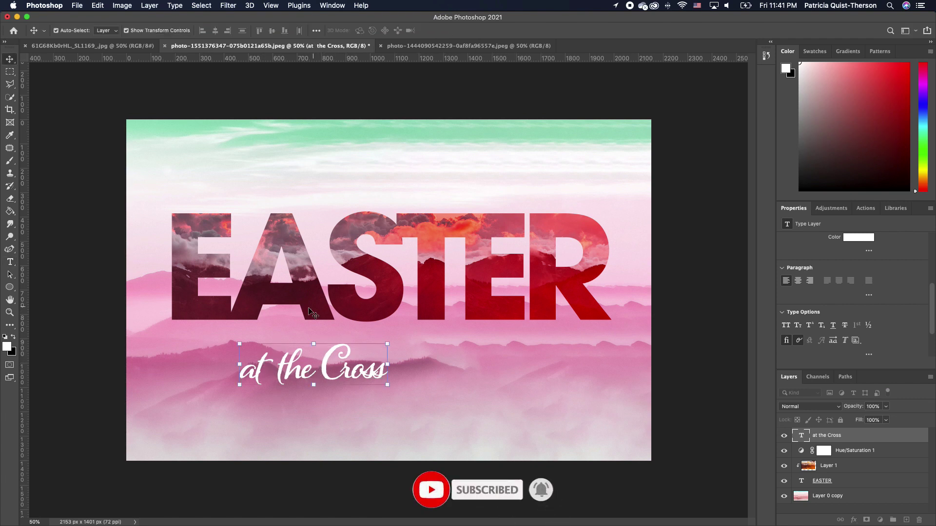
{"action": "double_click", "coordinate": [381, 374]}
{"action": "left_click", "coordinate": [147, 31]}
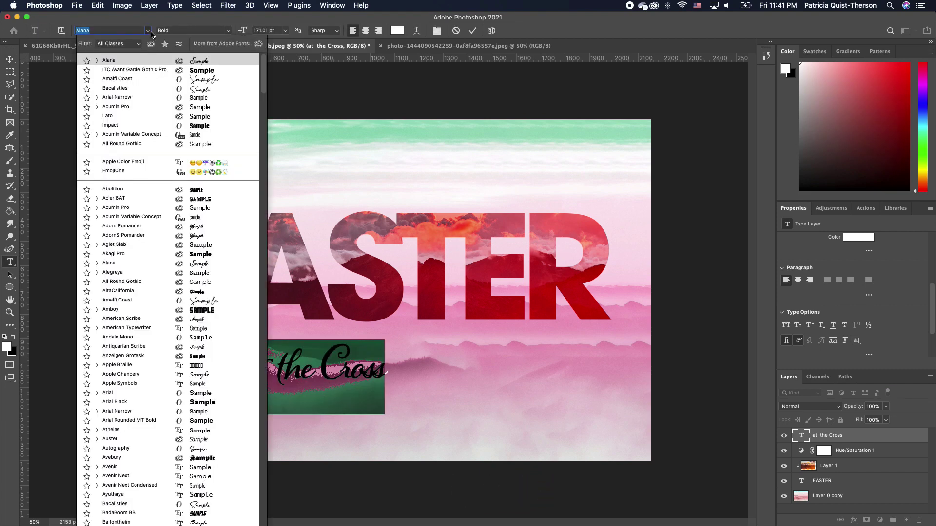
{"action": "left_click", "coordinate": [207, 81]}
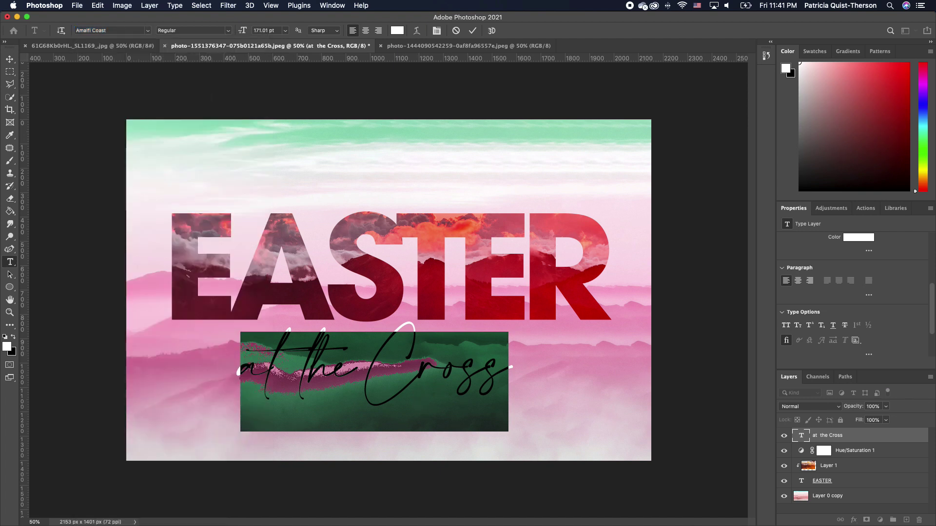
{"action": "left_click", "coordinate": [10, 59]}
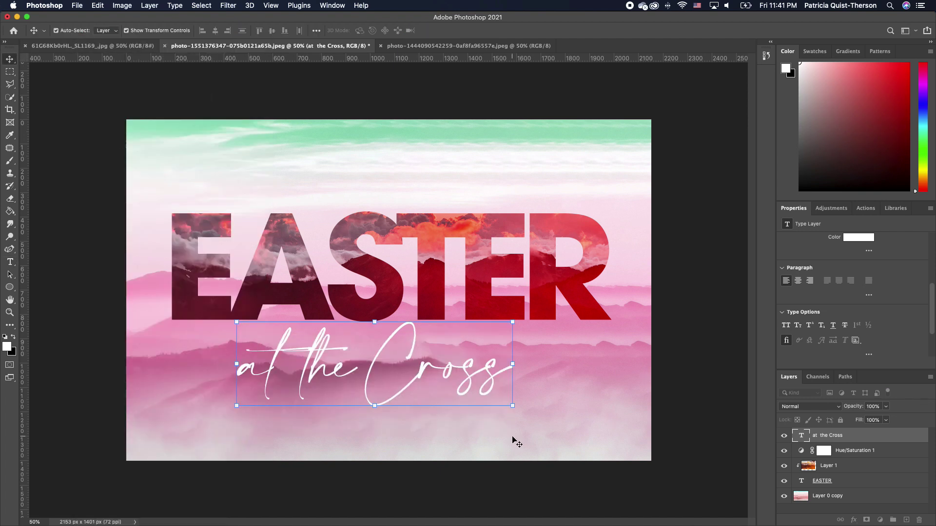
Enlarge 'at the Cross' to about 127% and center it overlapping EASTER's lower edge.
{"action": "left_click_drag", "start_coordinate": [512, 323], "coordinate": [594, 290]}
{"action": "left_click_drag", "start_coordinate": [505, 355], "coordinate": [457, 356]}
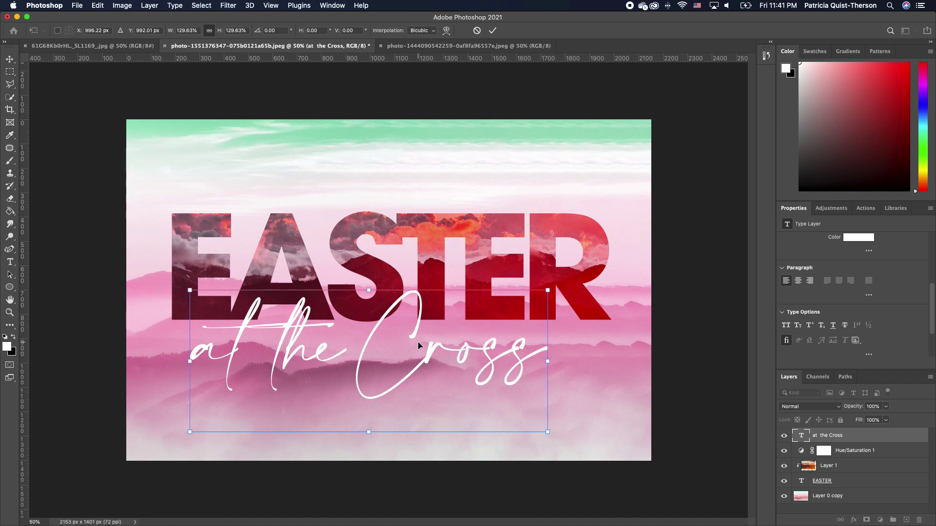
{"action": "left_click_drag", "start_coordinate": [548, 292], "coordinate": [540, 293]}
{"action": "left_click_drag", "start_coordinate": [480, 364], "coordinate": [499, 360]}
{"action": "key", "text": "Return"}
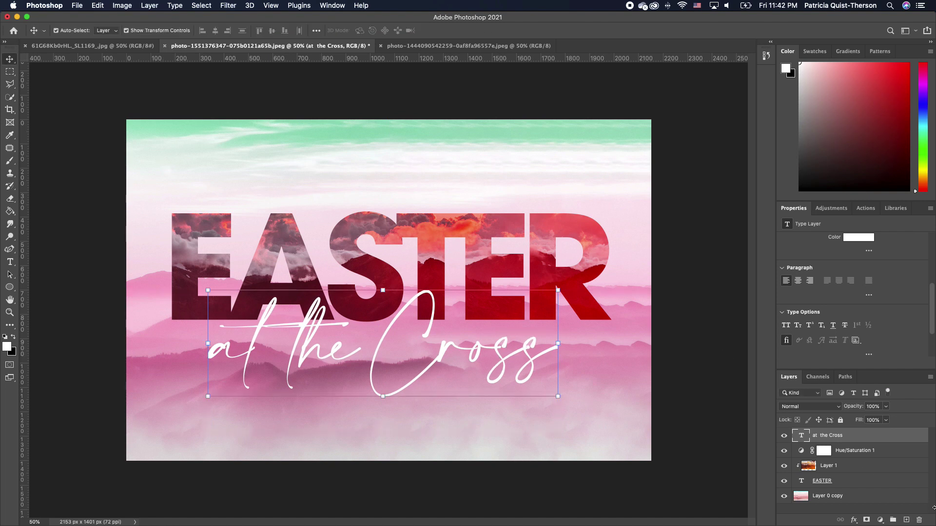
{"action": "left_click", "coordinate": [853, 482]}
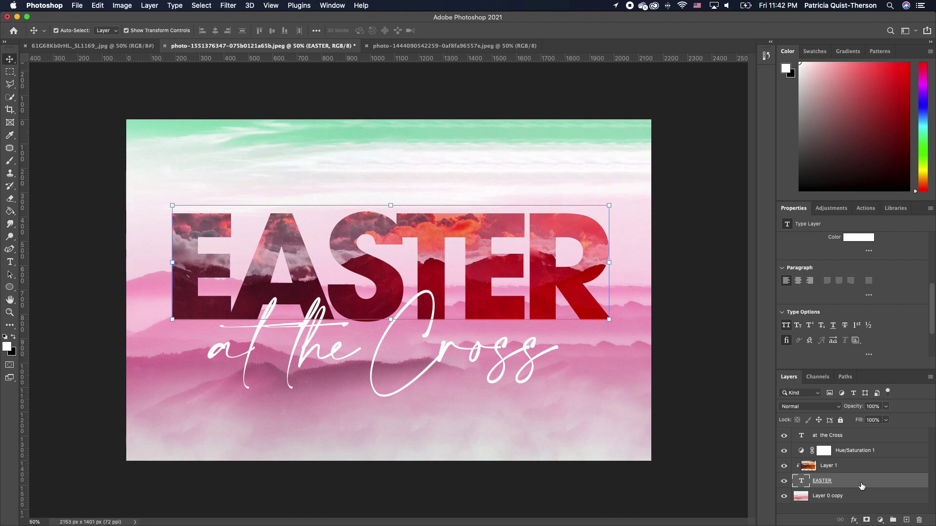
Duplicate EASTER, move the copy to the top of the stack, and re-clip Layer 1 to EASTER.
{"action": "key", "text": "super+j"}
{"action": "left_click_drag", "start_coordinate": [861, 485], "coordinate": [857, 435]}
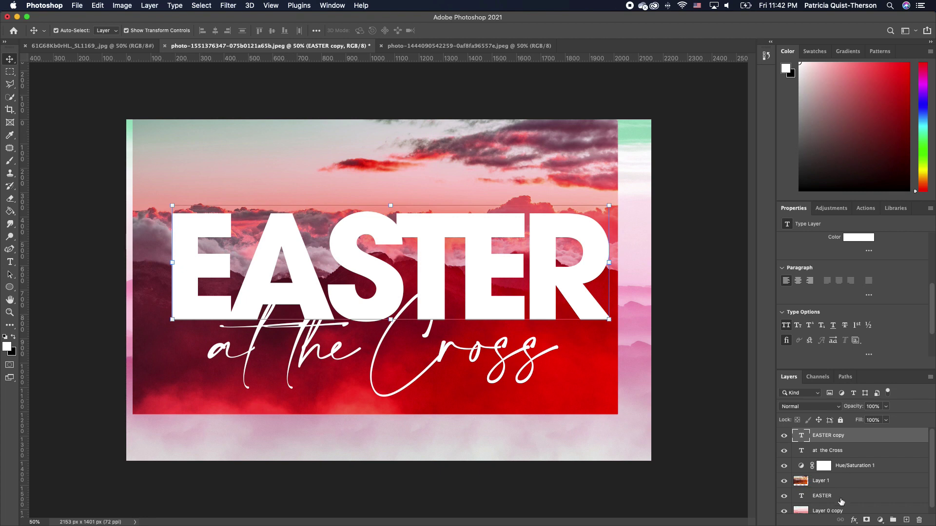
{"action": "left_click", "coordinate": [805, 485], "text": "alt"}
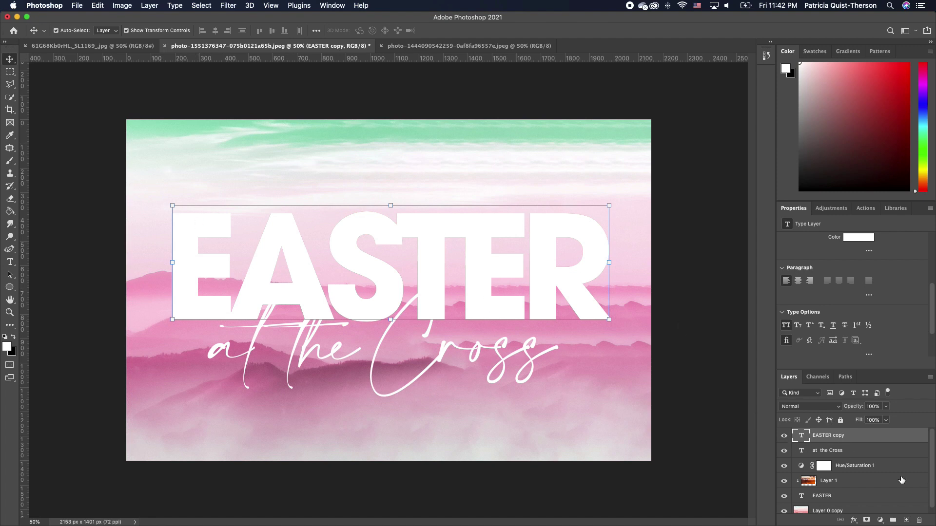
Set the EASTER copy layer's Fill to 0% so the photo-filled letters show through.
{"action": "left_click", "coordinate": [784, 436]}
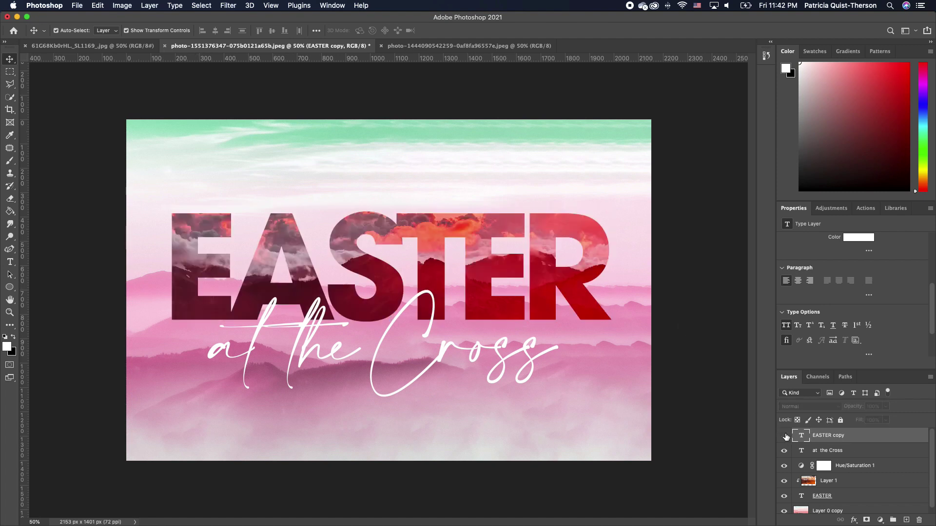
{"action": "left_click", "coordinate": [785, 436]}
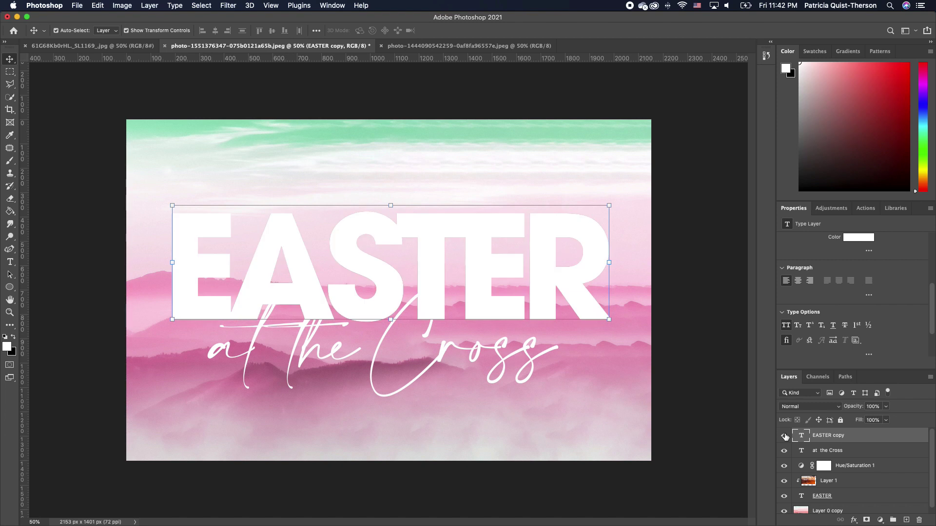
{"action": "left_click", "coordinate": [886, 420]}
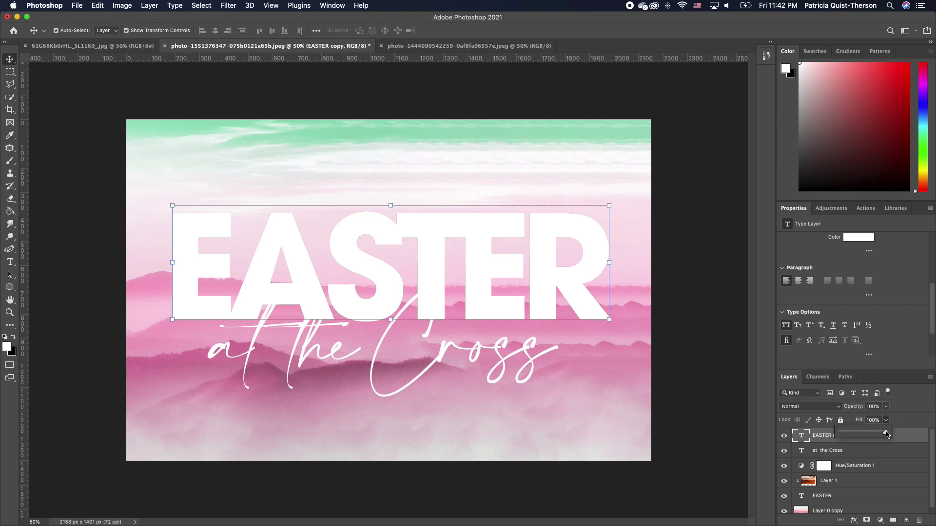
{"action": "left_click", "coordinate": [901, 426]}
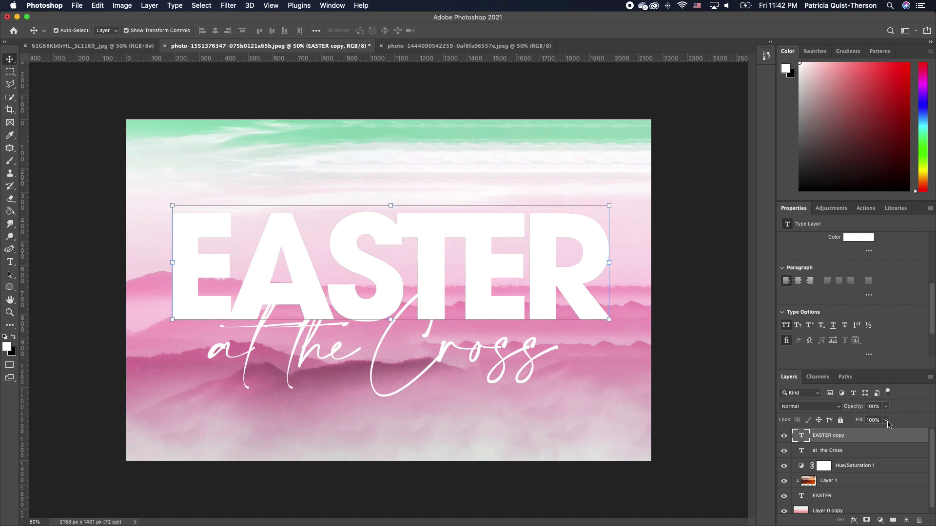
{"action": "left_click", "coordinate": [886, 420]}
{"action": "left_click_drag", "start_coordinate": [886, 433], "coordinate": [850, 438]}
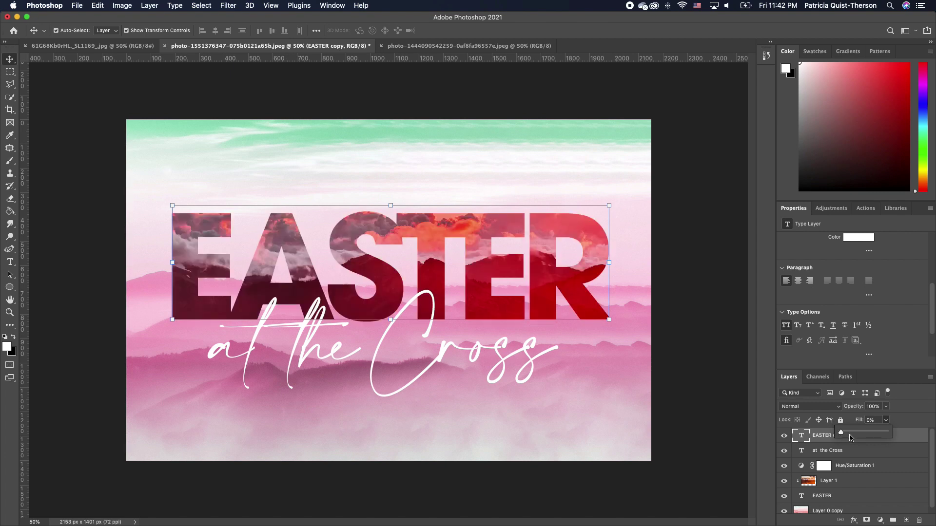
Convert the EASTER copy text layer to a shape and switch to path selection.
{"action": "right_click", "coordinate": [907, 436]}
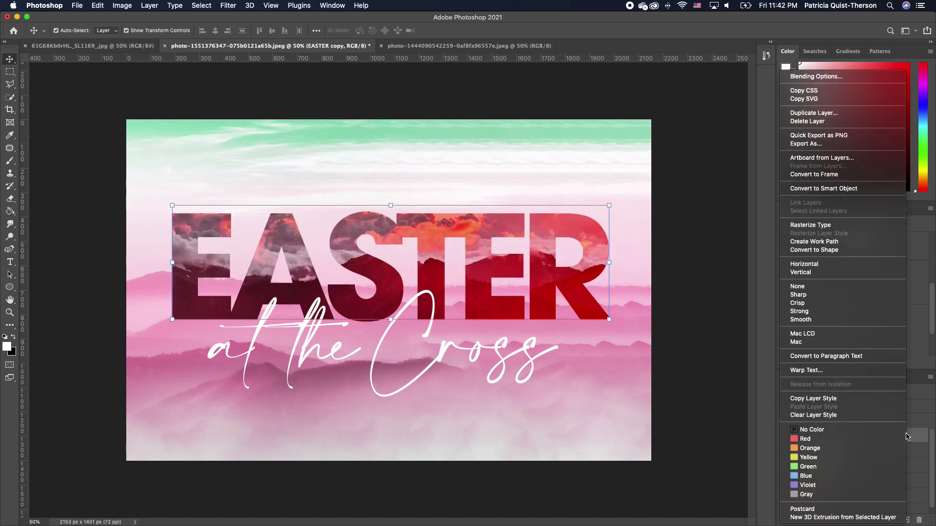
{"action": "left_click", "coordinate": [827, 251]}
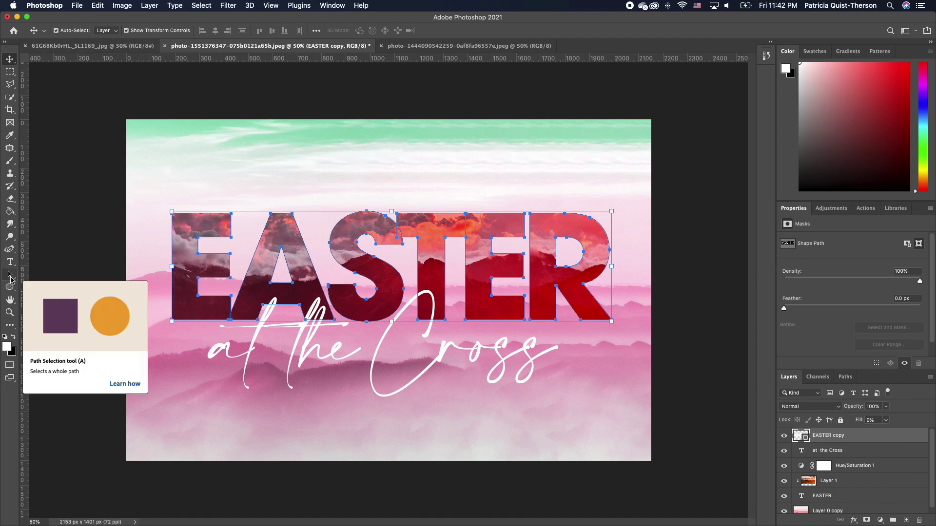
{"action": "left_click", "coordinate": [11, 277]}
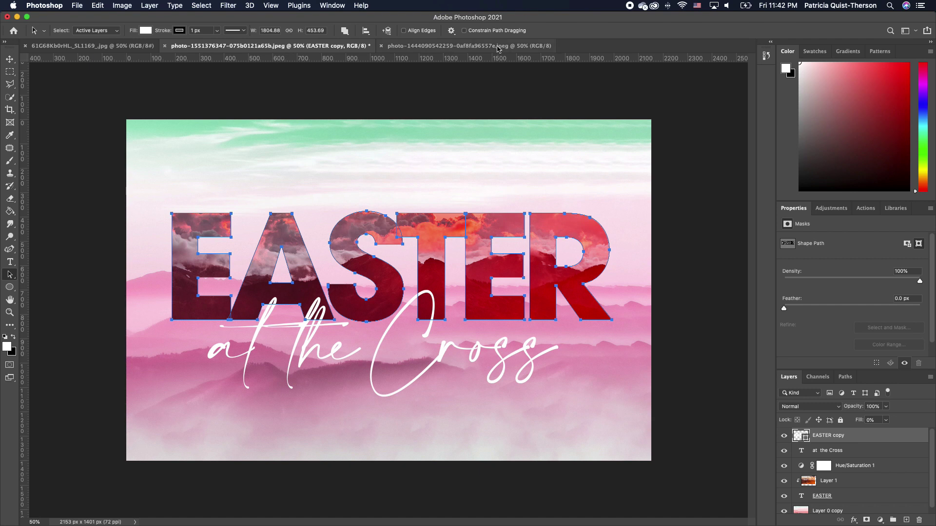
Give the EASTER shape a white stroke about 6.35 px wide.
{"action": "left_click", "coordinate": [179, 31]}
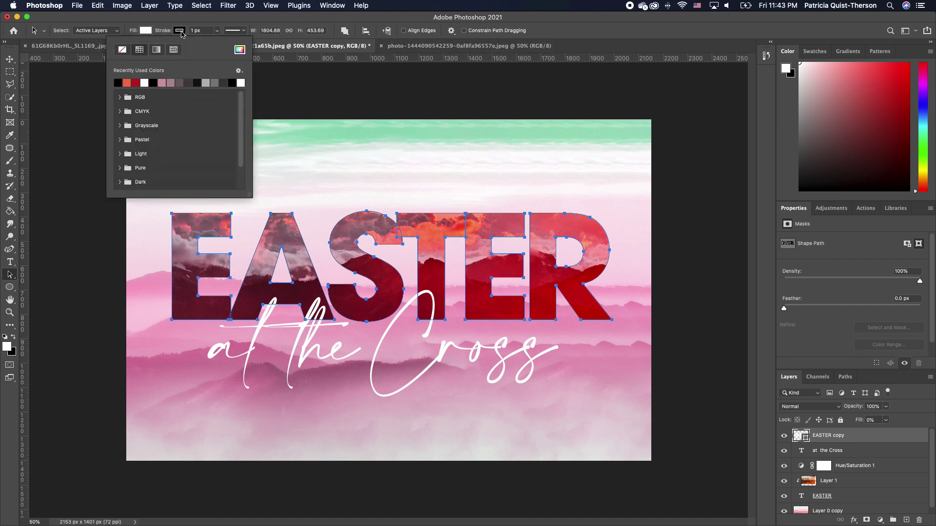
{"action": "left_click", "coordinate": [144, 83]}
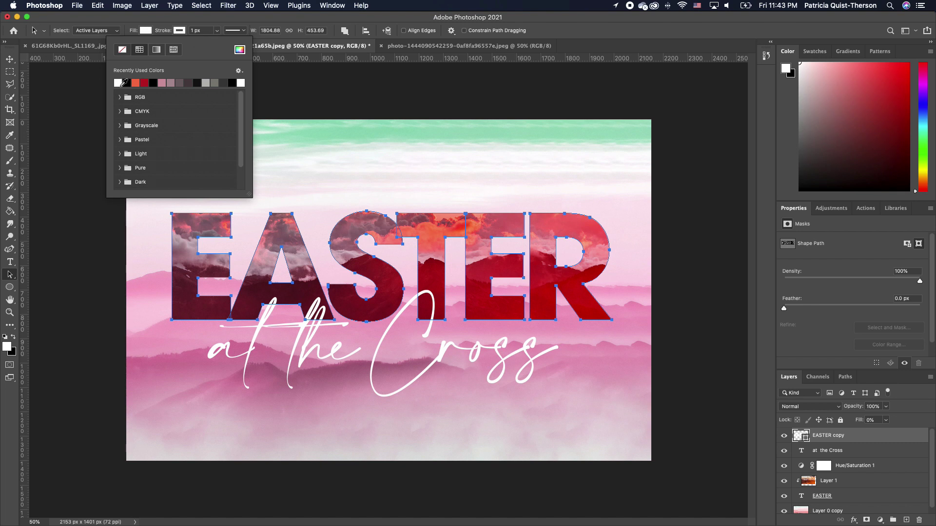
{"action": "left_click", "coordinate": [217, 31]}
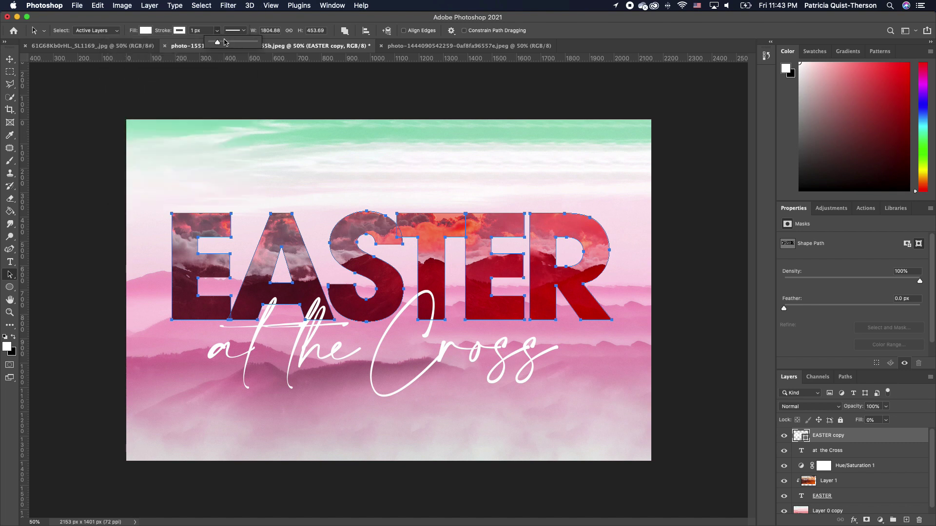
{"action": "left_click_drag", "start_coordinate": [219, 43], "coordinate": [221, 44]}
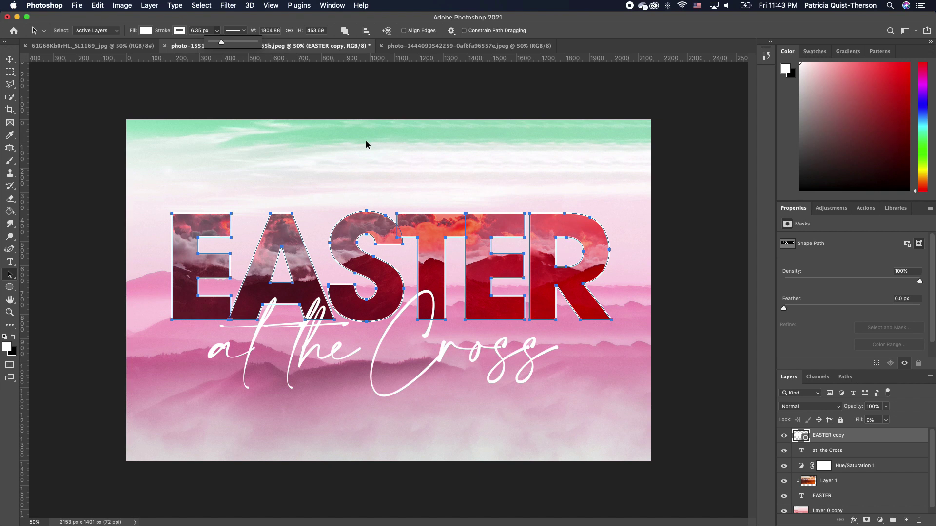
Set the stroke's alignment and corner style in Stroke Options.
{"action": "left_click", "coordinate": [243, 30]}
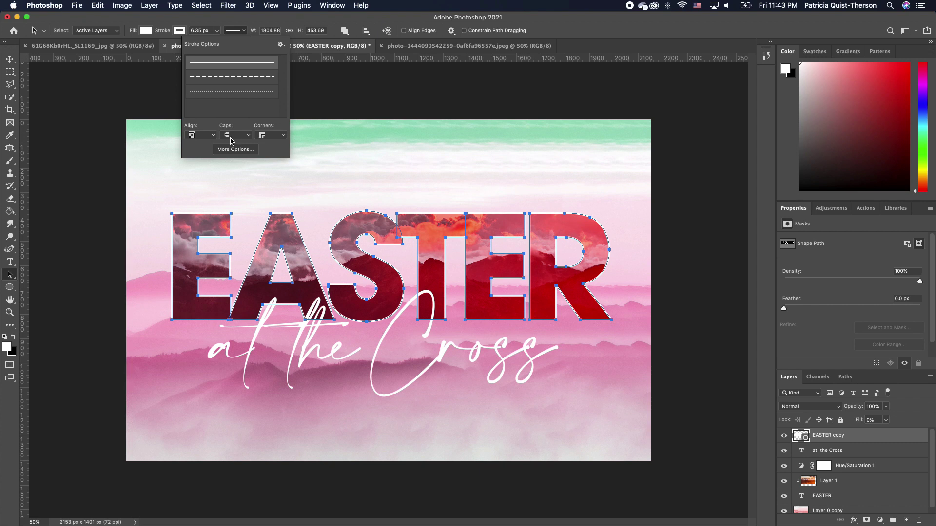
{"action": "left_click", "coordinate": [214, 139]}
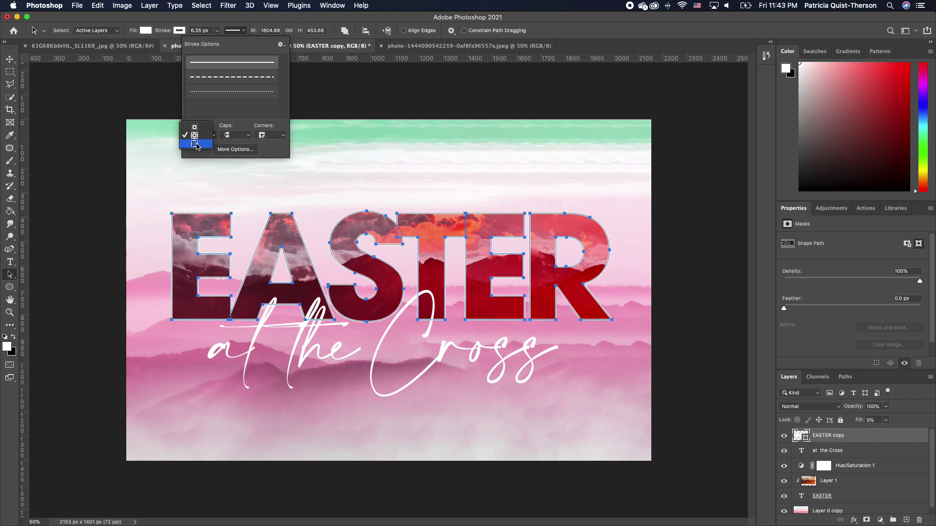
{"action": "left_click", "coordinate": [195, 144]}
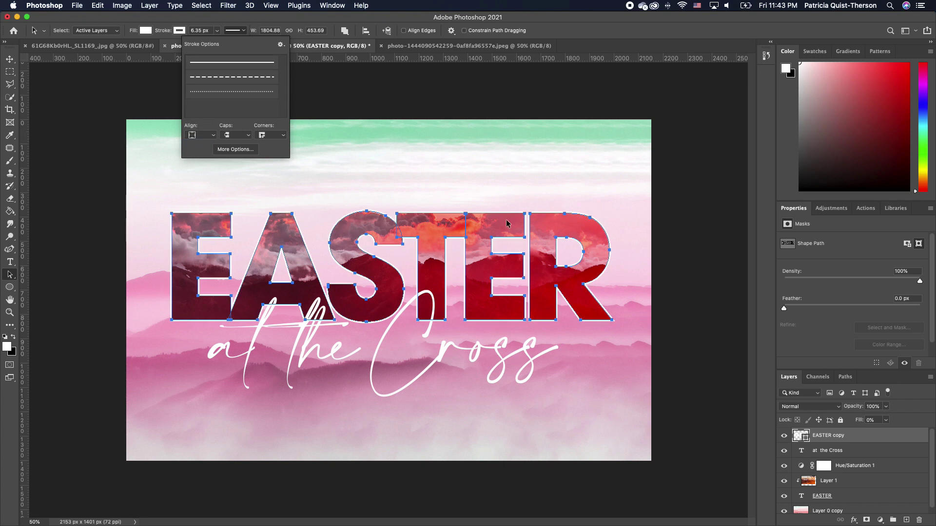
{"action": "left_click", "coordinate": [214, 138]}
{"action": "left_click", "coordinate": [195, 127]}
{"action": "left_click", "coordinate": [282, 136]}
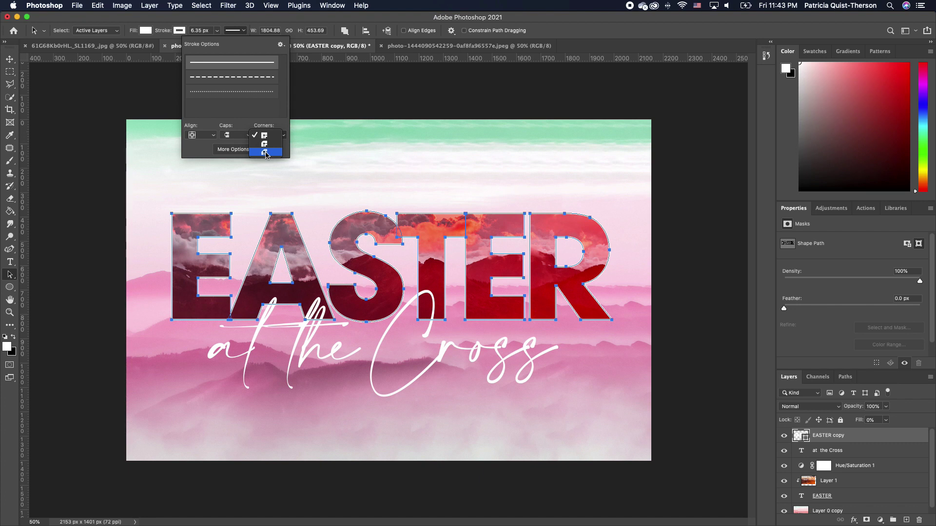
{"action": "left_click", "coordinate": [271, 139]}
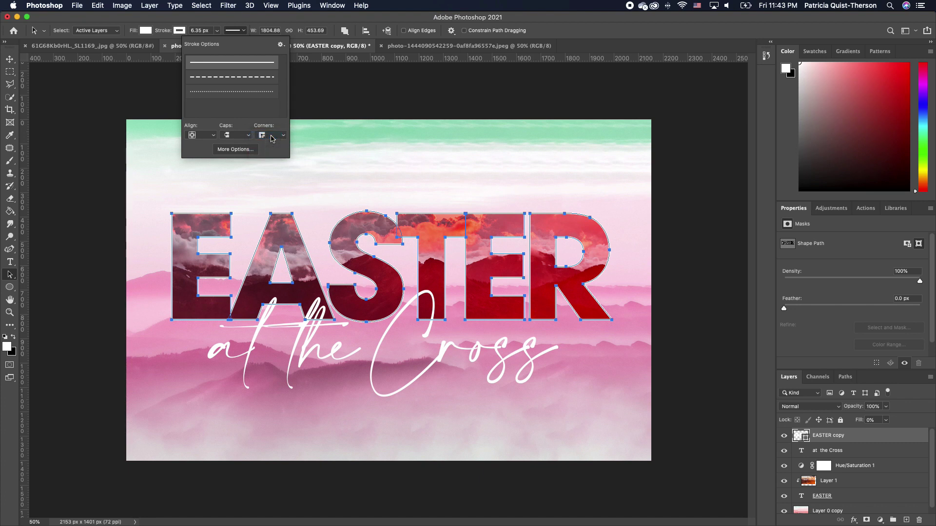
{"action": "left_click", "coordinate": [309, 102]}
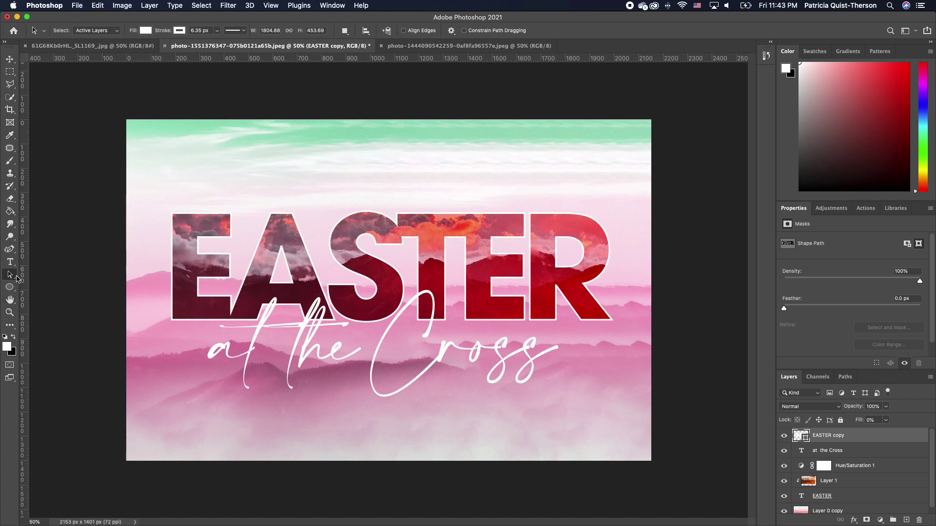
Reselect the EASTER path and thicken its white stroke to 6.99 px.
{"action": "left_click", "coordinate": [289, 241]}
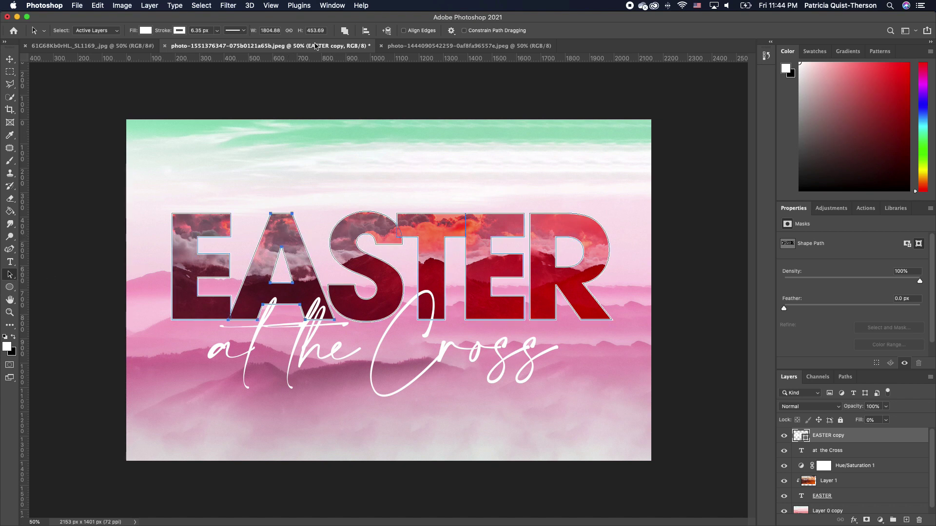
{"action": "left_click", "coordinate": [217, 31]}
{"action": "left_click_drag", "start_coordinate": [218, 43], "coordinate": [218, 44]}
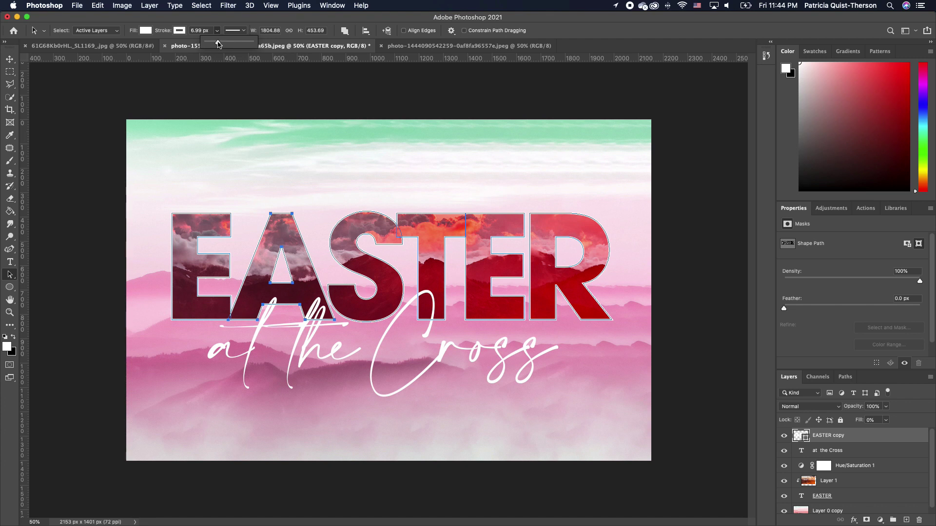
{"action": "left_click", "coordinate": [314, 169]}
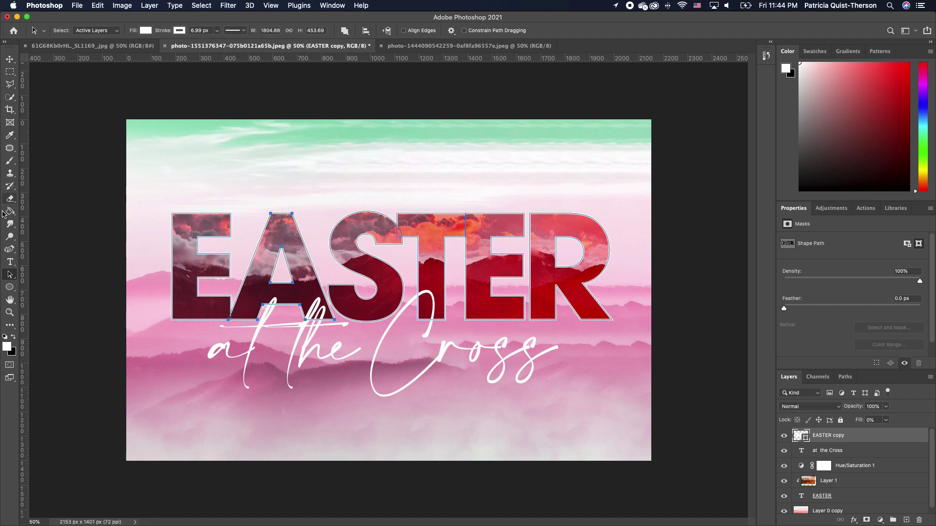
Switch to the Move tool and reselect the EASTER copy layer.
{"action": "left_click", "coordinate": [11, 59]}
{"action": "left_click", "coordinate": [466, 95]}
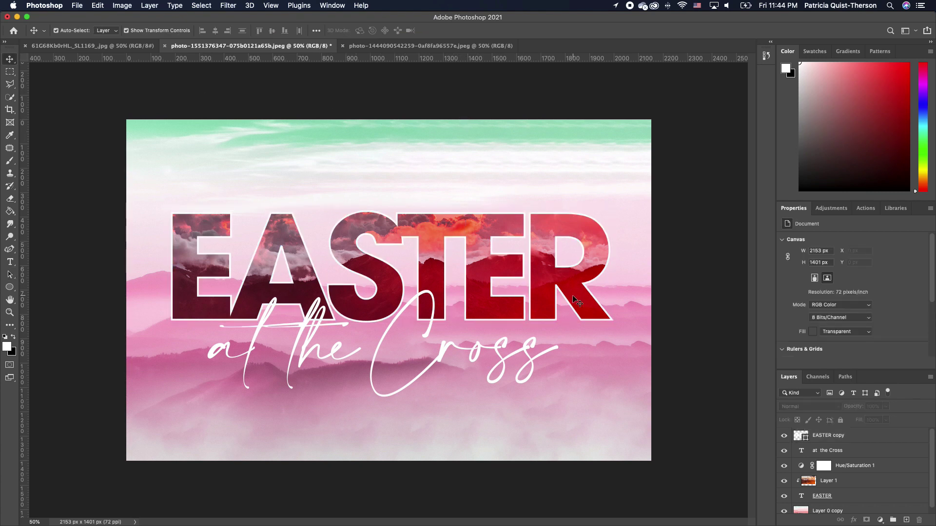
{"action": "left_click", "coordinate": [573, 291]}
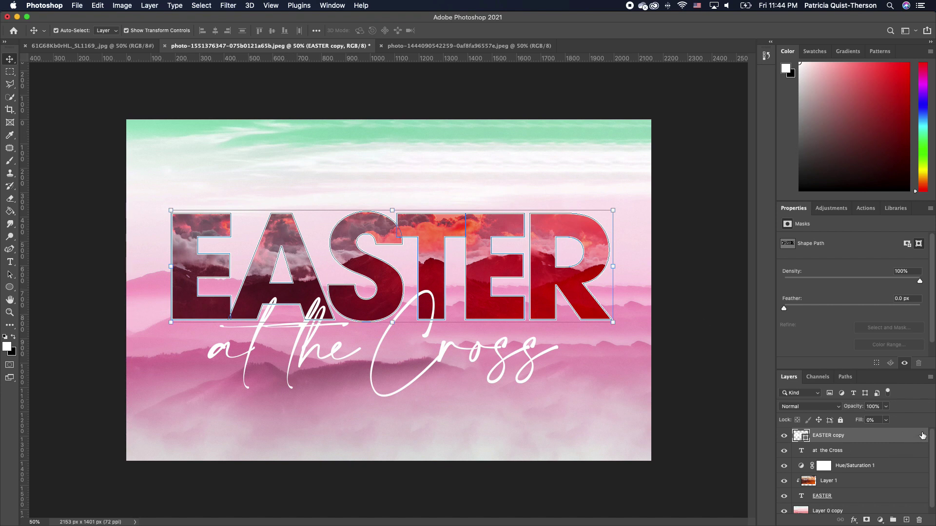
{"action": "key", "text": "space"}
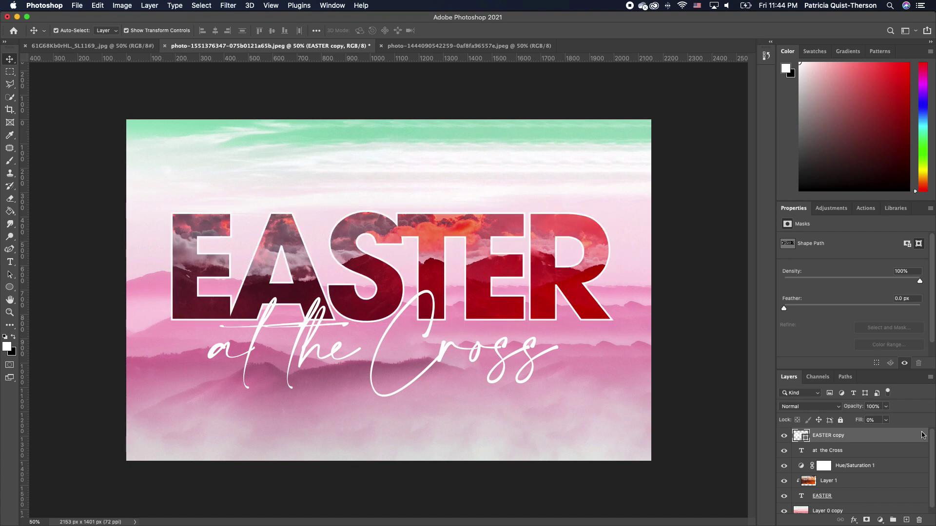
Add a drop shadow to EASTER copy with 74% opacity and a 71° angle.
{"action": "double_click", "coordinate": [867, 435]}
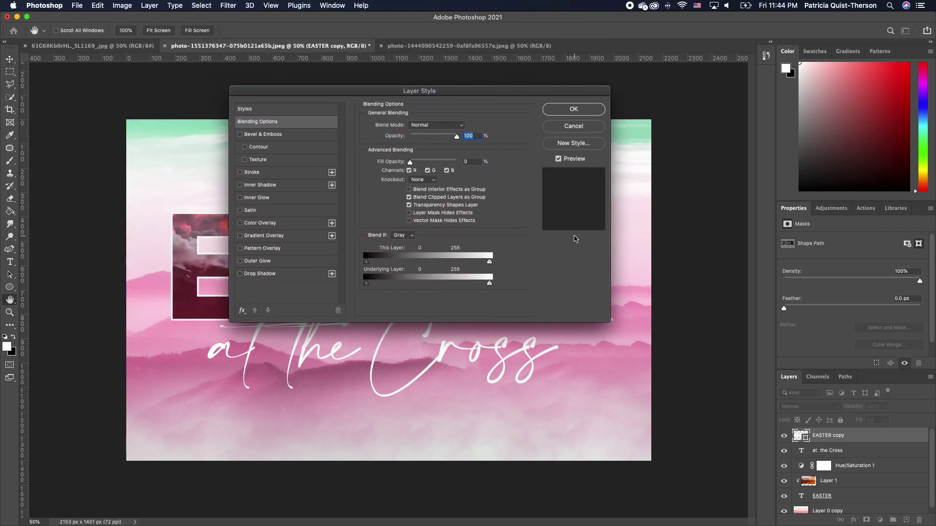
{"action": "left_click_drag", "start_coordinate": [478, 95], "coordinate": [694, 92]}
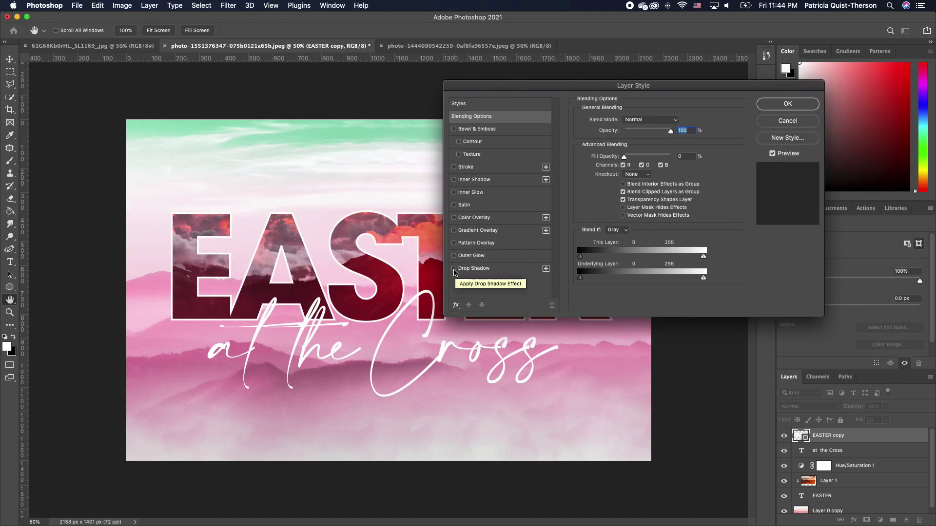
{"action": "left_click", "coordinate": [454, 269]}
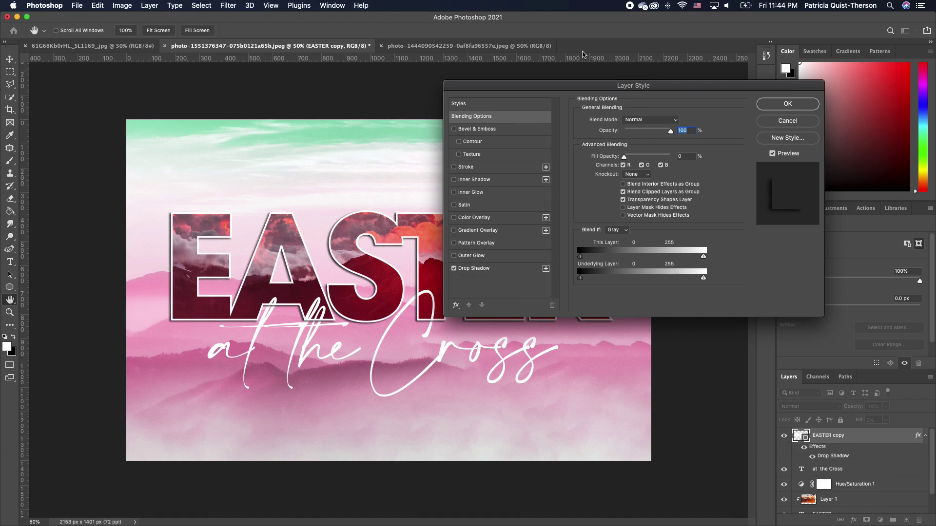
{"action": "left_click_drag", "start_coordinate": [565, 89], "coordinate": [538, 93]}
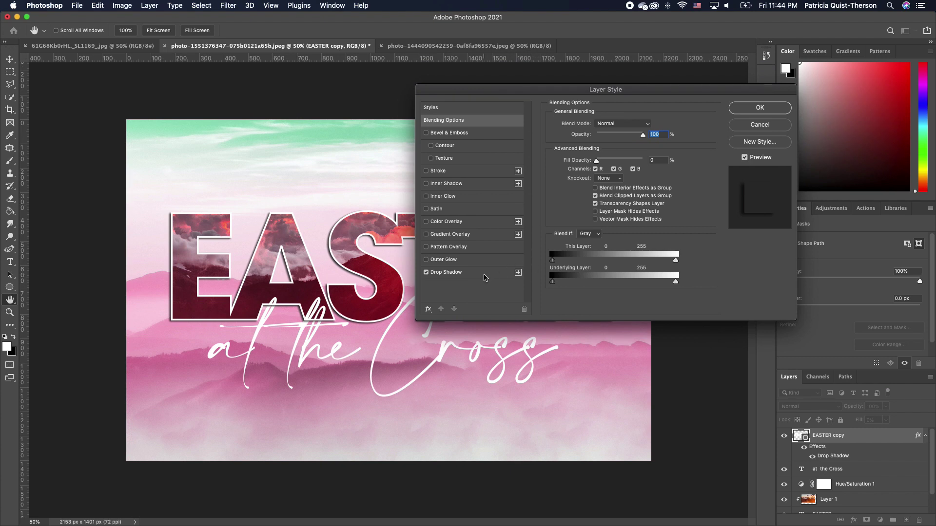
{"action": "left_click", "coordinate": [484, 274]}
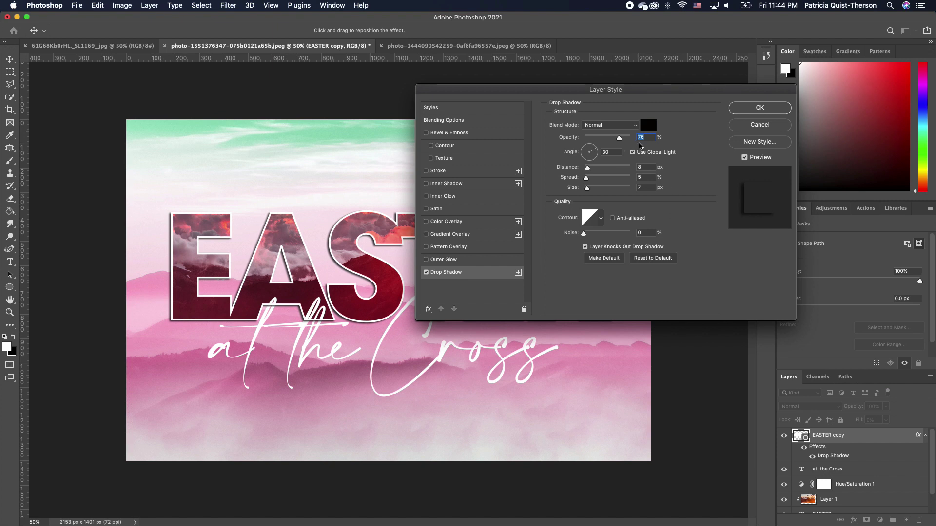
{"action": "left_click_drag", "start_coordinate": [619, 138], "coordinate": [620, 141]}
{"action": "left_click_drag", "start_coordinate": [589, 163], "coordinate": [594, 151]}
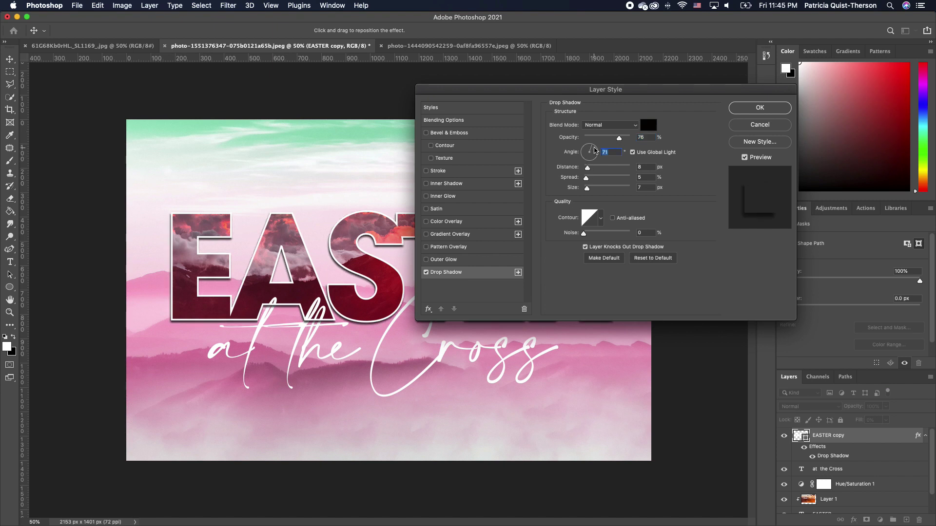
Raise the shadow size to 29 px, keep opacity at 74%, and apply it.
{"action": "left_click_drag", "start_coordinate": [564, 91], "coordinate": [600, 86]}
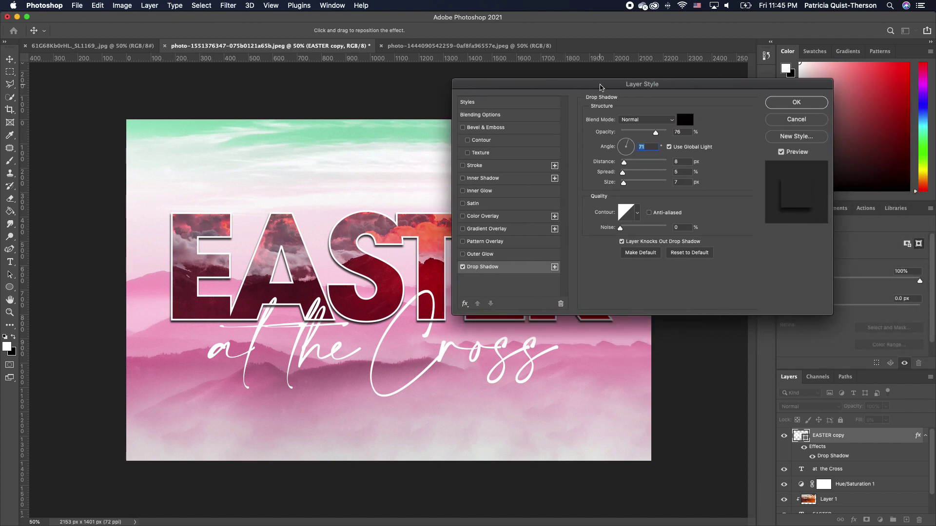
{"action": "mouse_move", "coordinate": [624, 182]}
{"action": "left_mouse_down"}
{"action": "mouse_move", "coordinate": [634, 184]}
{"action": "mouse_move", "coordinate": [623, 184]}
{"action": "mouse_move", "coordinate": [625, 173]}
{"action": "mouse_move", "coordinate": [652, 175]}
{"action": "mouse_move", "coordinate": [624, 177]}
{"action": "left_mouse_up"}
{"action": "left_click_drag", "start_coordinate": [659, 87], "coordinate": [597, 78]}
{"action": "left_click", "coordinate": [594, 126]}
{"action": "left_click_drag", "start_coordinate": [593, 124], "coordinate": [591, 127]}
{"action": "mouse_move", "coordinate": [616, 71]}
{"action": "left_mouse_down"}
{"action": "mouse_move", "coordinate": [818, 122]}
{"action": "mouse_move", "coordinate": [599, 71]}
{"action": "left_mouse_up"}
{"action": "left_click", "coordinate": [745, 93]}
{"action": "left_click", "coordinate": [731, 281]}
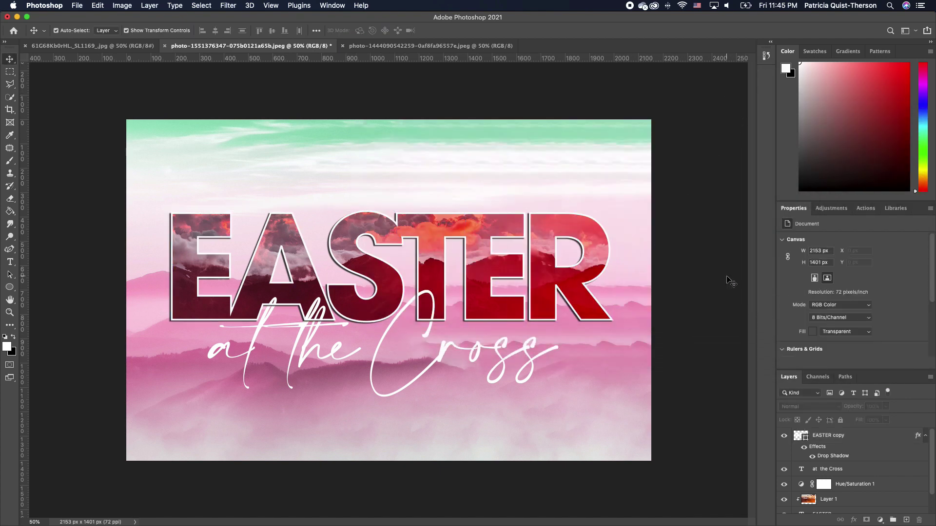
Paste the three-crosses sunset image into the Easter poster.
{"action": "left_click", "coordinate": [121, 46]}
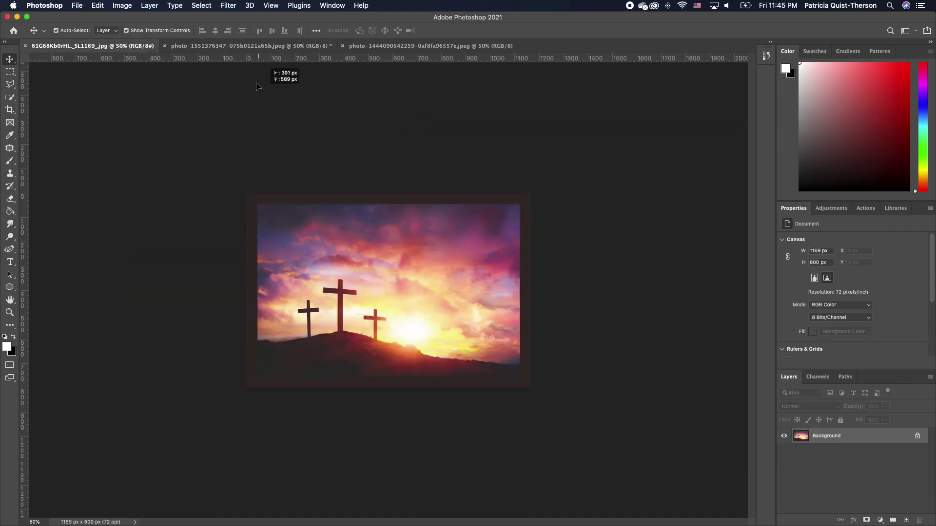
{"action": "left_click", "coordinate": [254, 49]}
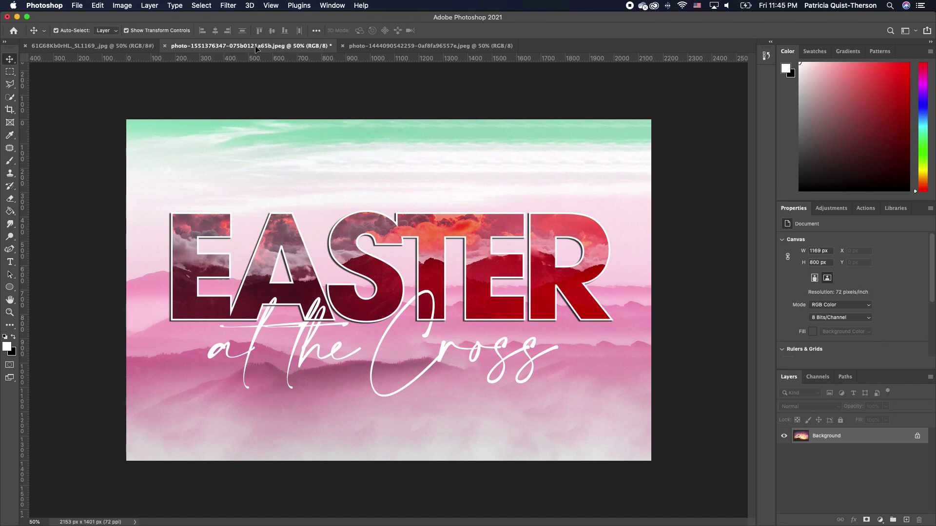
{"action": "left_click", "coordinate": [410, 46]}
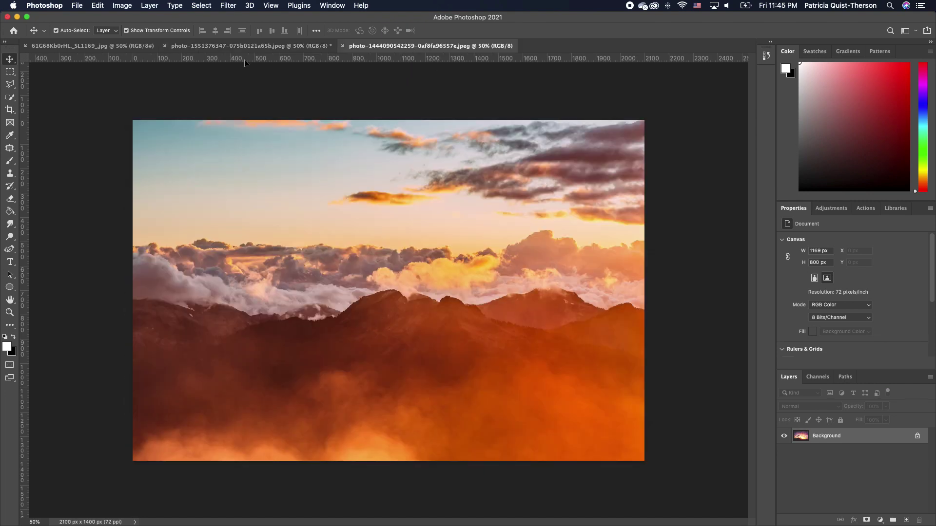
{"action": "left_click", "coordinate": [265, 45]}
{"action": "key", "text": "super+v"}
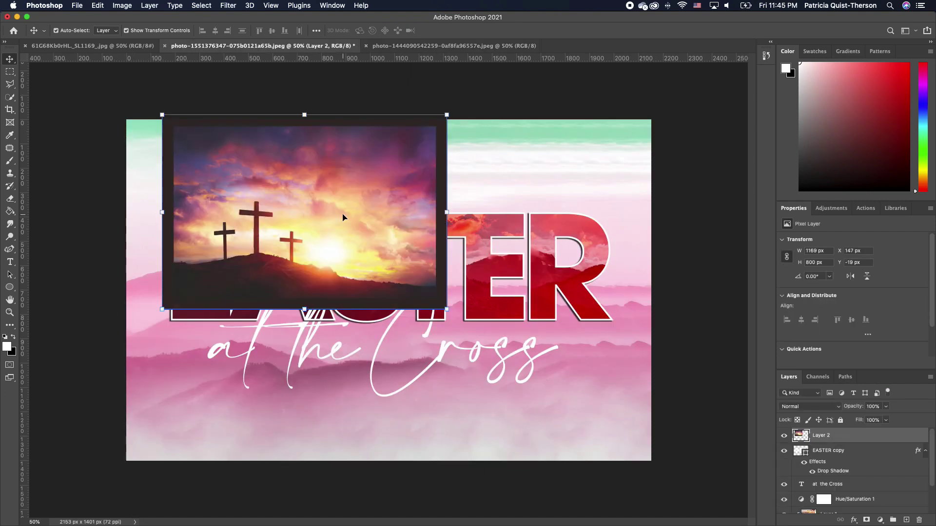
Enlarge the crosses image at upper left and place Layer 2 below EASTER.
{"action": "left_click_drag", "start_coordinate": [339, 225], "coordinate": [284, 216]}
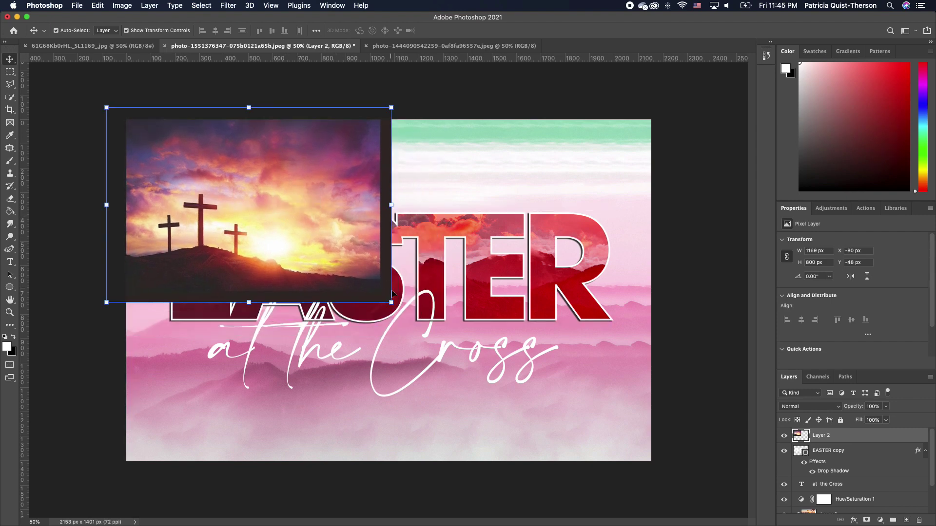
{"action": "left_click_drag", "start_coordinate": [394, 304], "coordinate": [494, 373]}
{"action": "left_click_drag", "start_coordinate": [353, 301], "coordinate": [346, 240]}
{"action": "key", "text": "Return"}
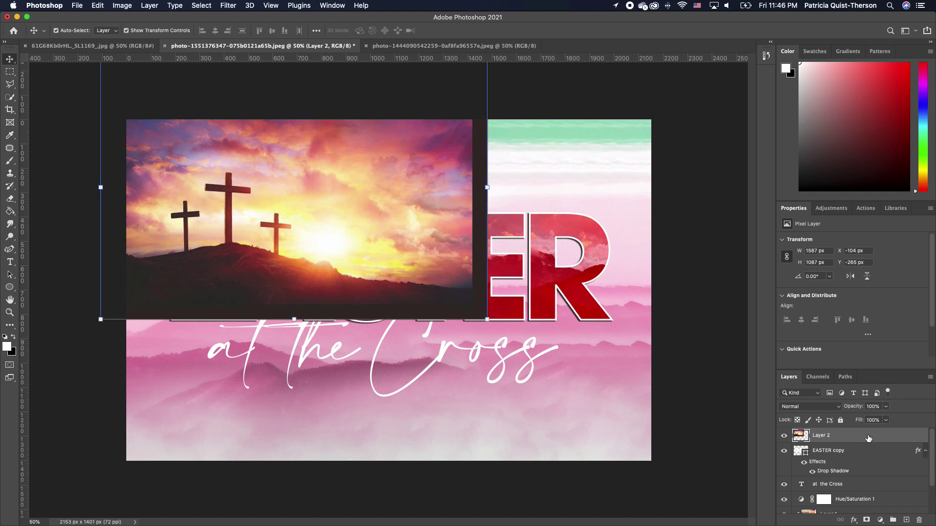
{"action": "left_click_drag", "start_coordinate": [868, 438], "coordinate": [852, 497]}
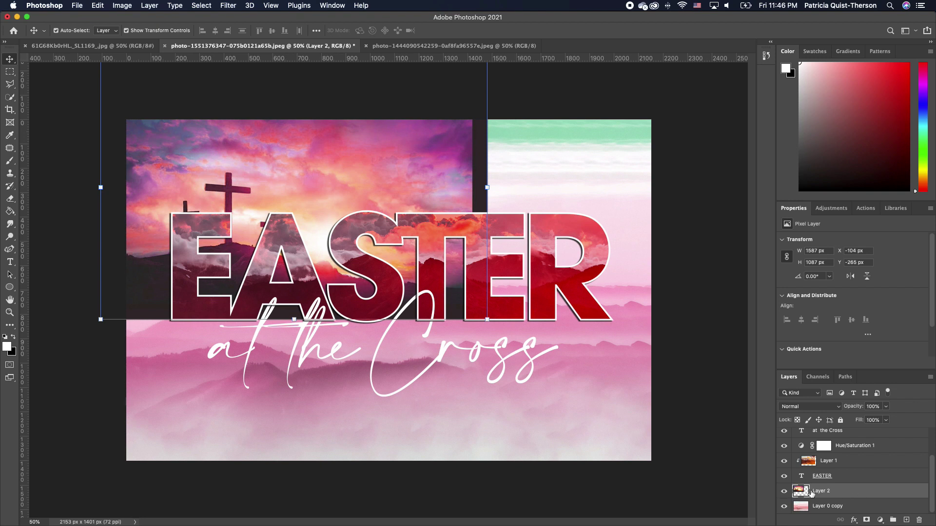
Add a layer mask to Layer 2 and pick a soft round black brush.
{"action": "left_click", "coordinate": [867, 520]}
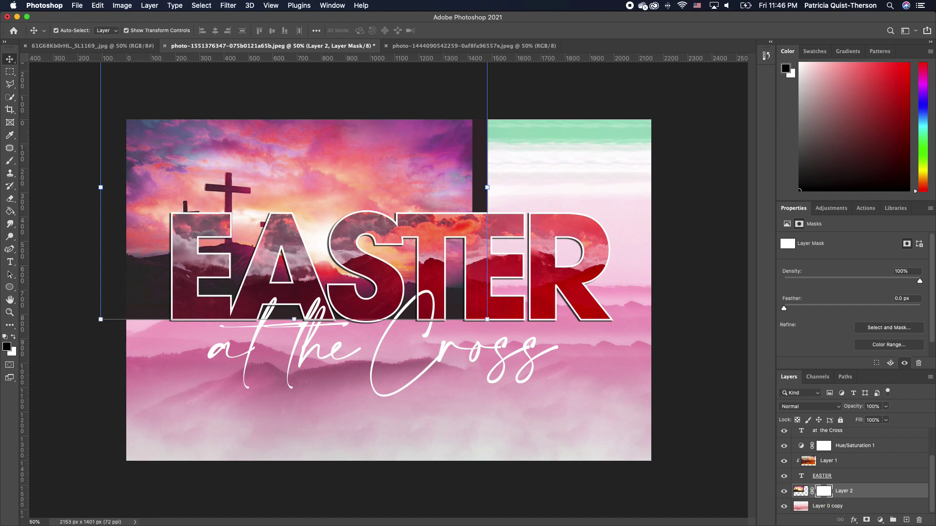
{"action": "left_click", "coordinate": [11, 162]}
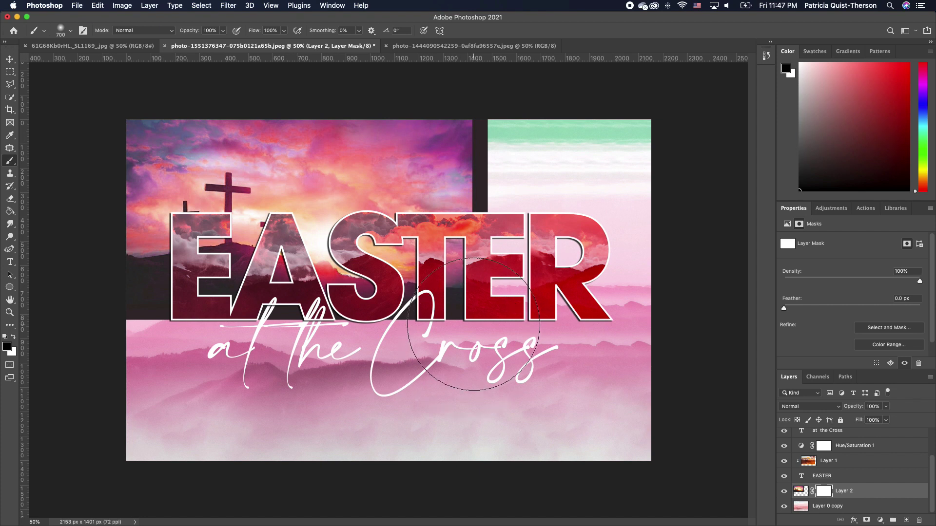
{"action": "left_click", "coordinate": [73, 32]}
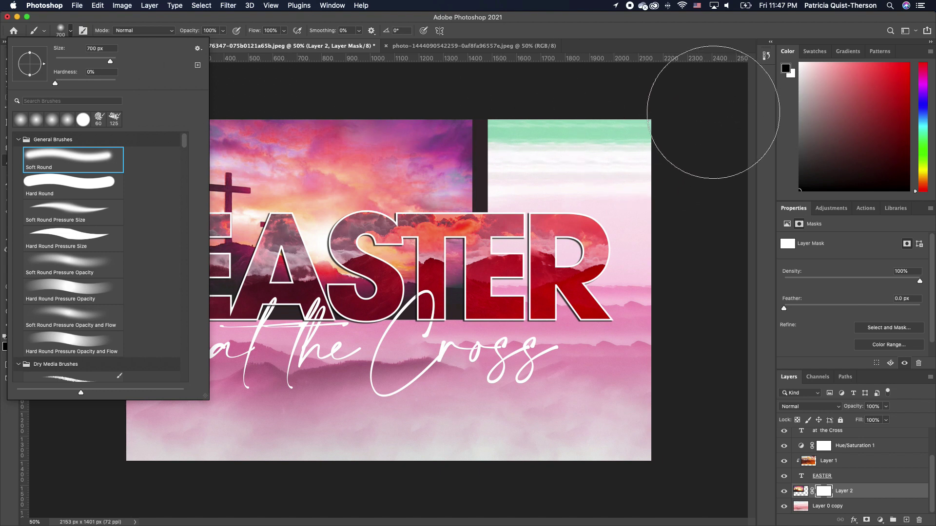
{"action": "left_click", "coordinate": [692, 131]}
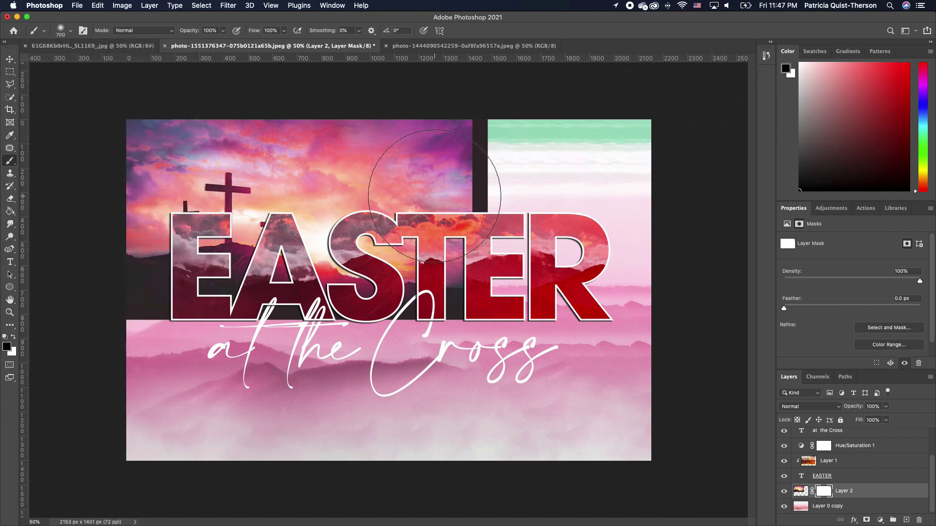
Paint the mask with an ~800 px brush over the right edge, upper sky and dark mountains.
{"action": "mouse_move", "coordinate": [514, 132]}
{"action": "left_mouse_down"}
{"action": "mouse_move", "coordinate": [522, 160]}
{"action": "mouse_move", "coordinate": [525, 113]}
{"action": "mouse_move", "coordinate": [527, 217]}
{"action": "mouse_move", "coordinate": [537, 148]}
{"action": "mouse_move", "coordinate": [532, 231]}
{"action": "mouse_move", "coordinate": [548, 195]}
{"action": "mouse_move", "coordinate": [532, 274]}
{"action": "mouse_move", "coordinate": [546, 249]}
{"action": "mouse_move", "coordinate": [509, 337]}
{"action": "mouse_move", "coordinate": [526, 315]}
{"action": "mouse_move", "coordinate": [461, 366]}
{"action": "mouse_move", "coordinate": [515, 334]}
{"action": "mouse_move", "coordinate": [422, 367]}
{"action": "mouse_move", "coordinate": [423, 380]}
{"action": "mouse_move", "coordinate": [521, 292]}
{"action": "mouse_move", "coordinate": [427, 403]}
{"action": "mouse_move", "coordinate": [421, 396]}
{"action": "mouse_move", "coordinate": [476, 325]}
{"action": "mouse_move", "coordinate": [490, 199]}
{"action": "mouse_move", "coordinate": [479, 187]}
{"action": "mouse_move", "coordinate": [489, 153]}
{"action": "mouse_move", "coordinate": [498, 151]}
{"action": "mouse_move", "coordinate": [513, 215]}
{"action": "left_mouse_up"}
{"action": "key", "text": "bracketleft"}
{"action": "key", "text": "bracketleft"}
{"action": "key", "text": "bracketright"}
{"action": "key", "text": "bracketright"}
{"action": "key", "text": "bracketright"}
{"action": "key", "text": "bracketright"}
{"action": "key", "text": "bracketleft"}
{"action": "mouse_move", "coordinate": [475, 167]}
{"action": "left_mouse_down"}
{"action": "mouse_move", "coordinate": [476, 146]}
{"action": "mouse_move", "coordinate": [424, 150]}
{"action": "mouse_move", "coordinate": [459, 209]}
{"action": "left_mouse_up"}
{"action": "mouse_move", "coordinate": [448, 318]}
{"action": "left_mouse_down"}
{"action": "mouse_move", "coordinate": [398, 404]}
{"action": "mouse_move", "coordinate": [272, 401]}
{"action": "mouse_move", "coordinate": [178, 428]}
{"action": "mouse_move", "coordinate": [162, 411]}
{"action": "mouse_move", "coordinate": [34, 370]}
{"action": "mouse_move", "coordinate": [149, 400]}
{"action": "mouse_move", "coordinate": [447, 420]}
{"action": "mouse_move", "coordinate": [259, 405]}
{"action": "mouse_move", "coordinate": [553, 324]}
{"action": "mouse_move", "coordinate": [554, 156]}
{"action": "mouse_move", "coordinate": [522, 98]}
{"action": "mouse_move", "coordinate": [373, 55]}
{"action": "mouse_move", "coordinate": [344, 63]}
{"action": "mouse_move", "coordinate": [210, 54]}
{"action": "mouse_move", "coordinate": [83, 63]}
{"action": "mouse_move", "coordinate": [1, 82]}
{"action": "mouse_move", "coordinate": [17, 180]}
{"action": "mouse_move", "coordinate": [27, 156]}
{"action": "mouse_move", "coordinate": [24, 246]}
{"action": "left_mouse_up"}
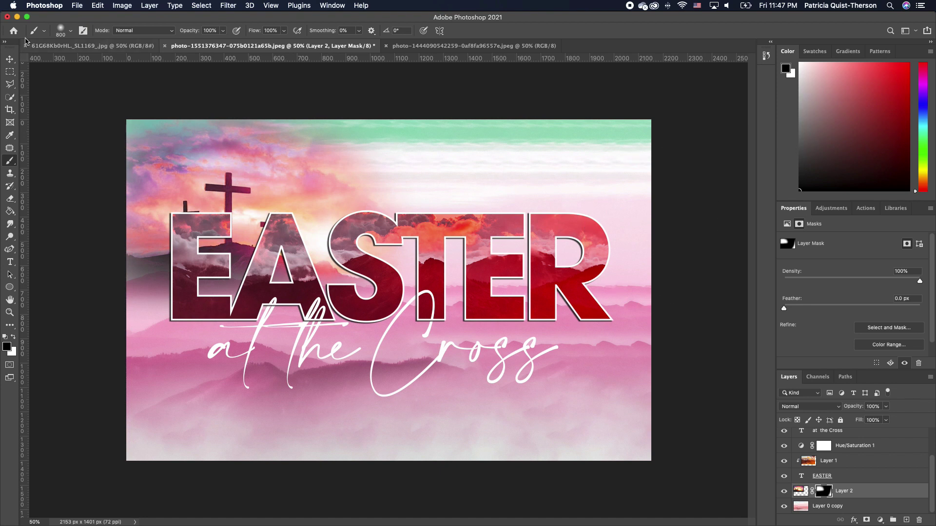
Enlarge the crosses image further and shift it up and right.
{"action": "left_click", "coordinate": [10, 59]}
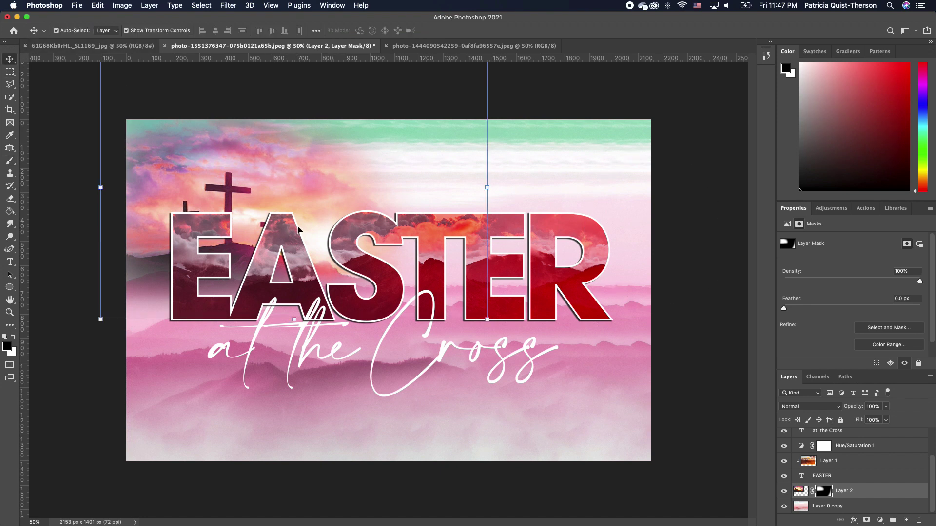
{"action": "scroll", "coordinate": [266, 233], "scroll_direction": "down", "scroll_amount": 3}
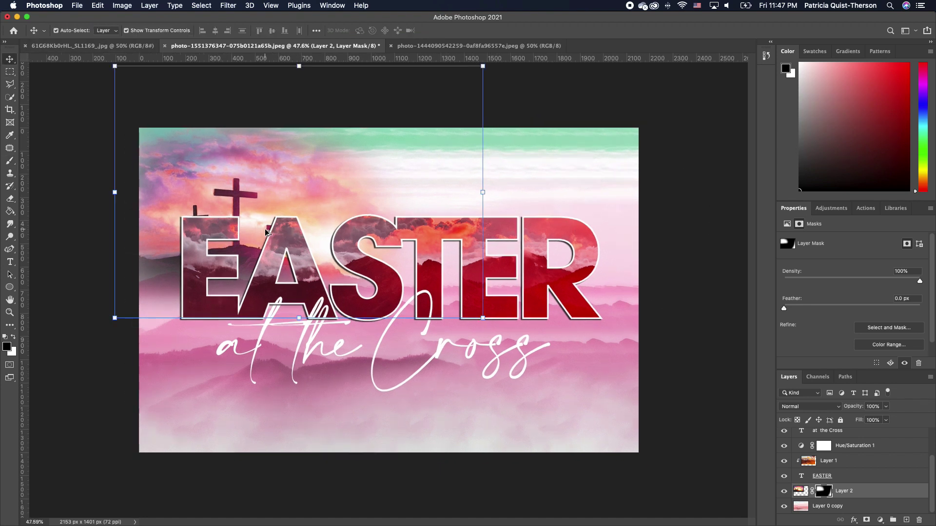
{"action": "left_click_drag", "start_coordinate": [126, 75], "coordinate": [91, 64]}
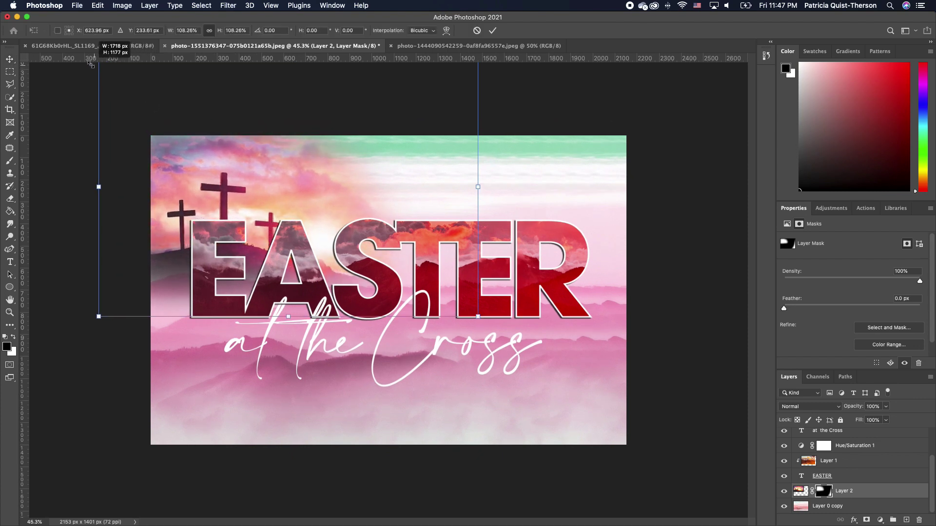
{"action": "left_click_drag", "start_coordinate": [225, 203], "coordinate": [257, 187]}
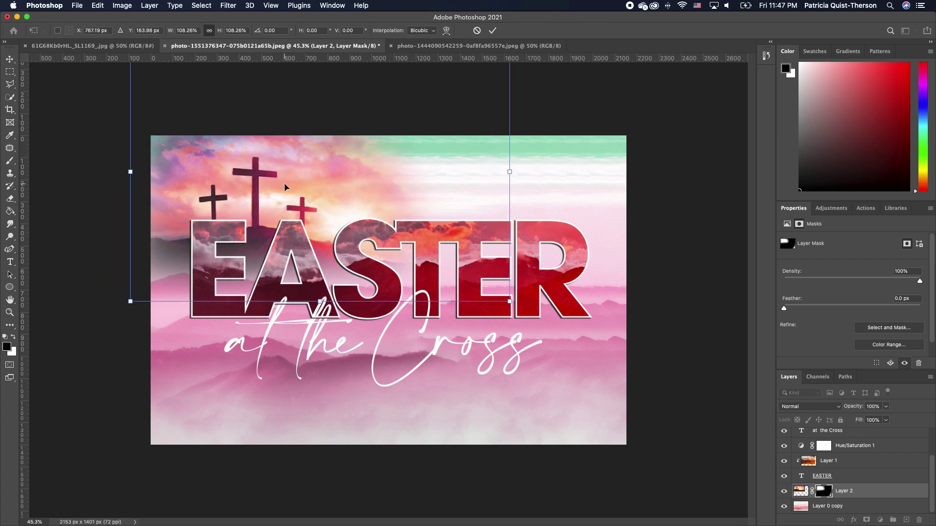
{"action": "scroll", "coordinate": [306, 237], "scroll_direction": "up", "scroll_amount": 1}
{"action": "scroll", "coordinate": [306, 237], "scroll_direction": "up", "scroll_amount": 4}
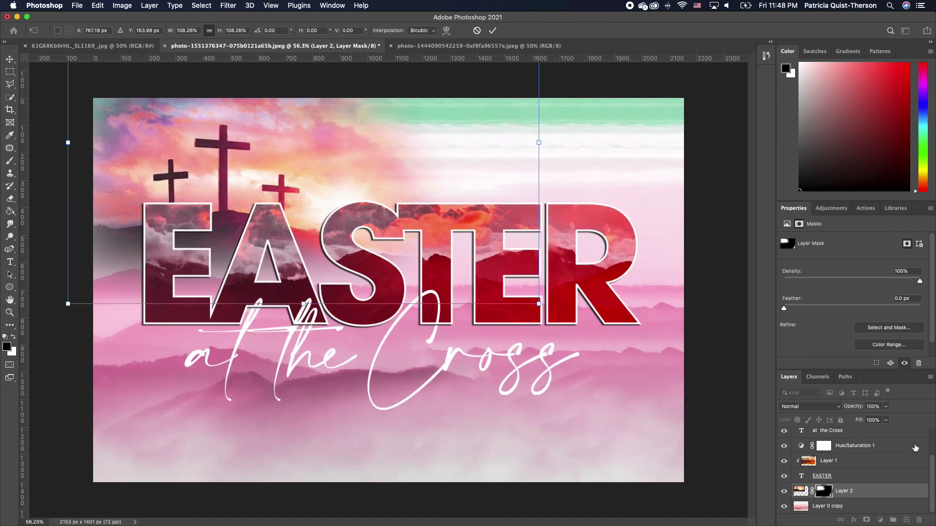
{"action": "left_click", "coordinate": [808, 490]}
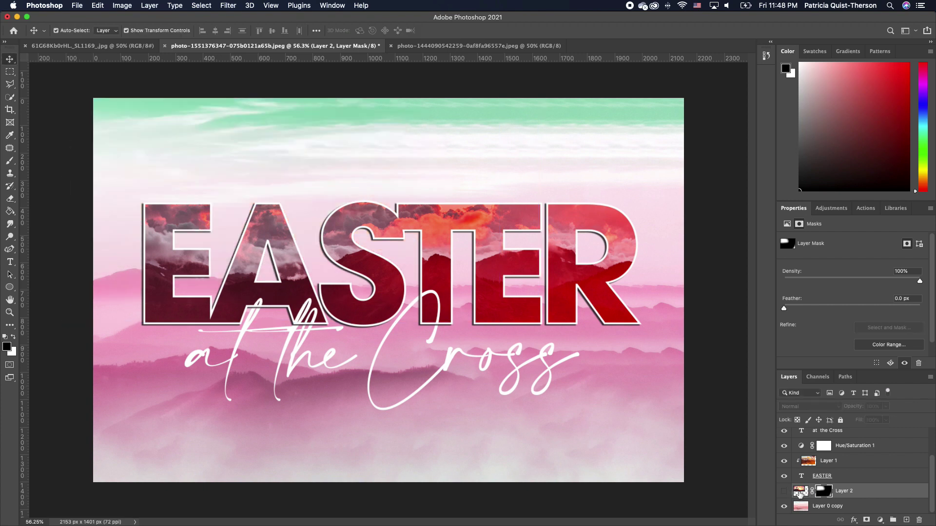
Lower Layer 2's opacity to 50%.
{"action": "left_click", "coordinate": [886, 406]}
{"action": "left_click_drag", "start_coordinate": [886, 420], "coordinate": [875, 426]}
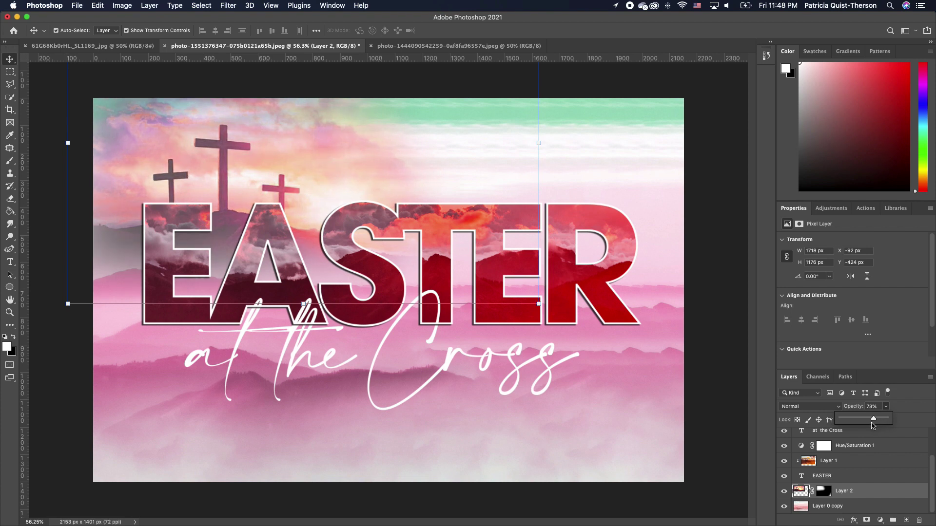
{"action": "left_click_drag", "start_coordinate": [872, 426], "coordinate": [863, 422]}
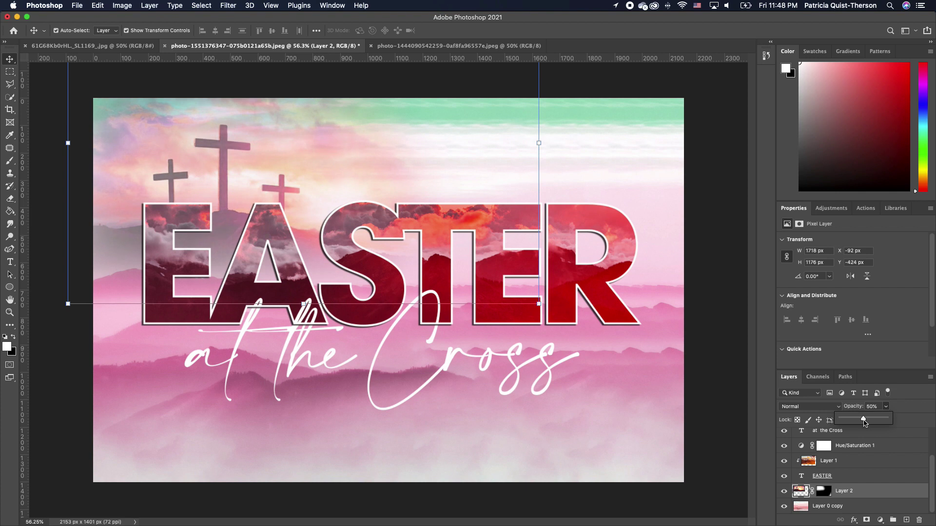
{"action": "left_click", "coordinate": [644, 422]}
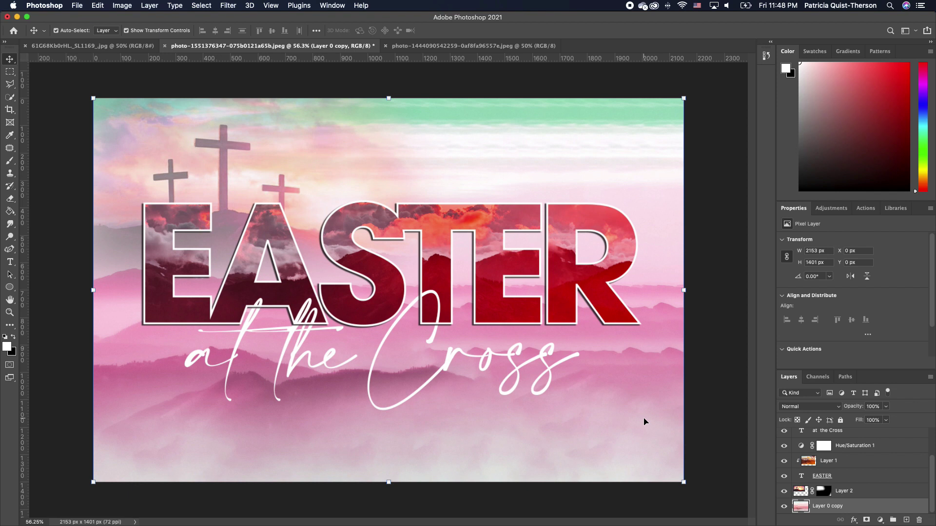
Above EASTER copy, add a Hue/Saturation layer with Hue -10, Saturation +19, Lightness +11.
{"action": "scroll", "coordinate": [853, 441], "scroll_direction": "up", "scroll_amount": 2}
{"action": "left_click", "coordinate": [853, 436]}
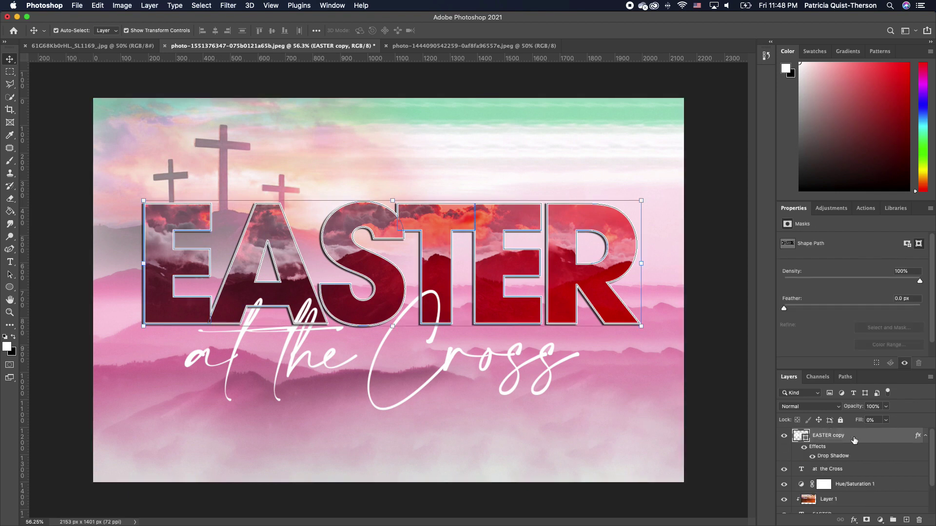
{"action": "left_click", "coordinate": [880, 520]}
{"action": "left_click", "coordinate": [892, 412]}
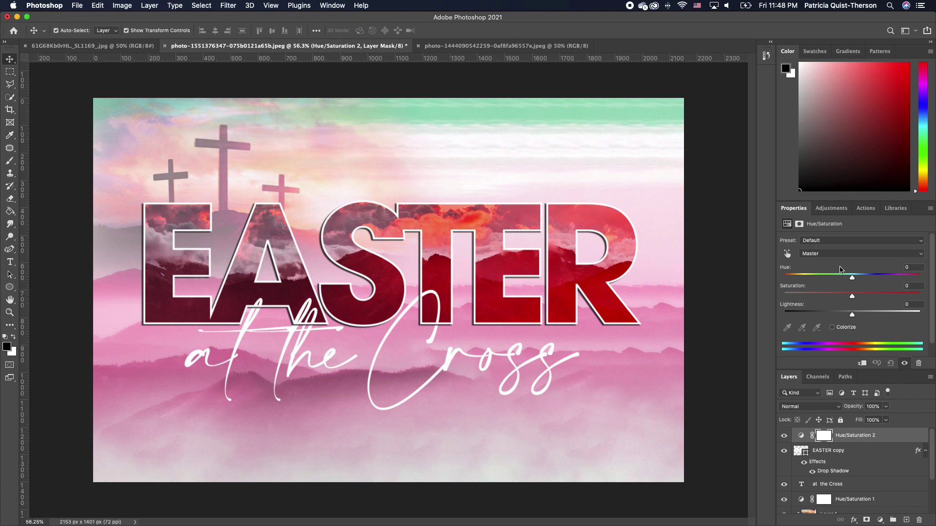
{"action": "left_click", "coordinate": [908, 269]}
{"action": "type", "text": "-10"}
{"action": "key", "text": "Tab"}
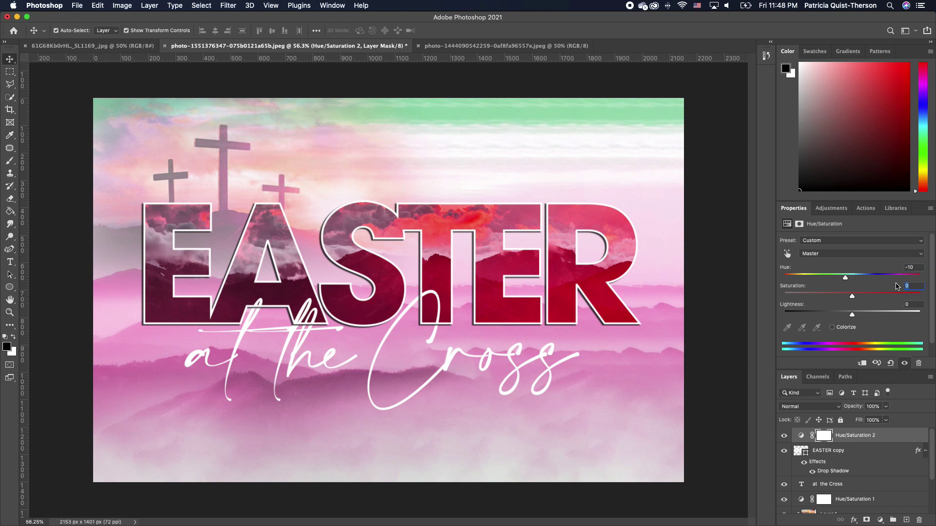
{"action": "type", "text": "19"}
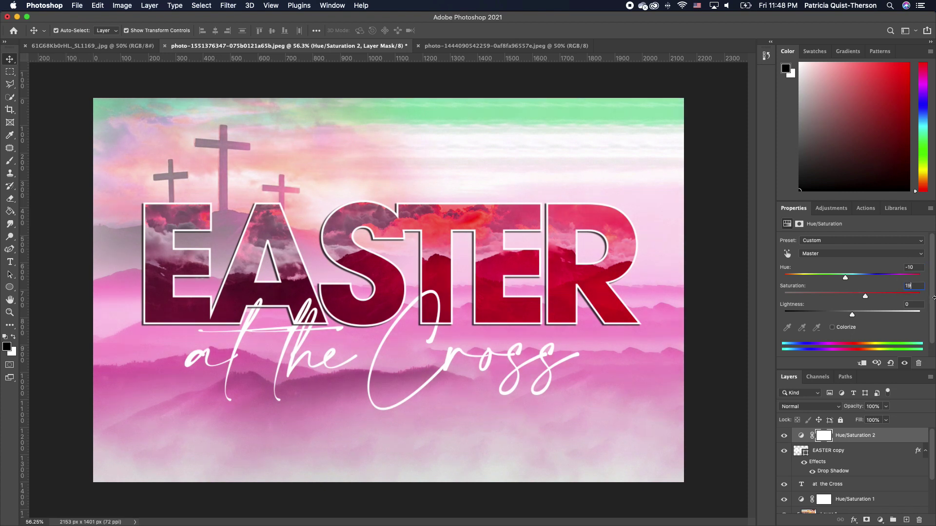
{"action": "left_click", "coordinate": [905, 304]}
{"action": "type", "text": "11"}
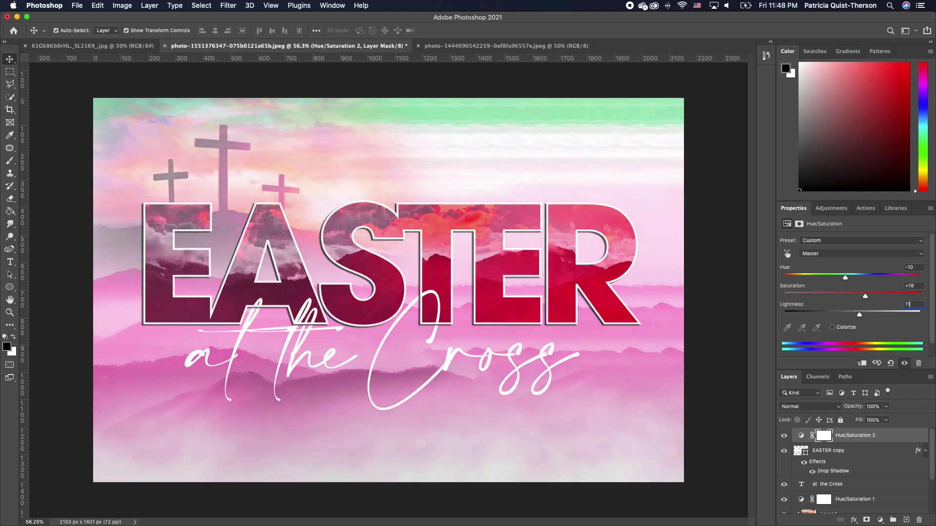
{"action": "key", "text": "Return"}
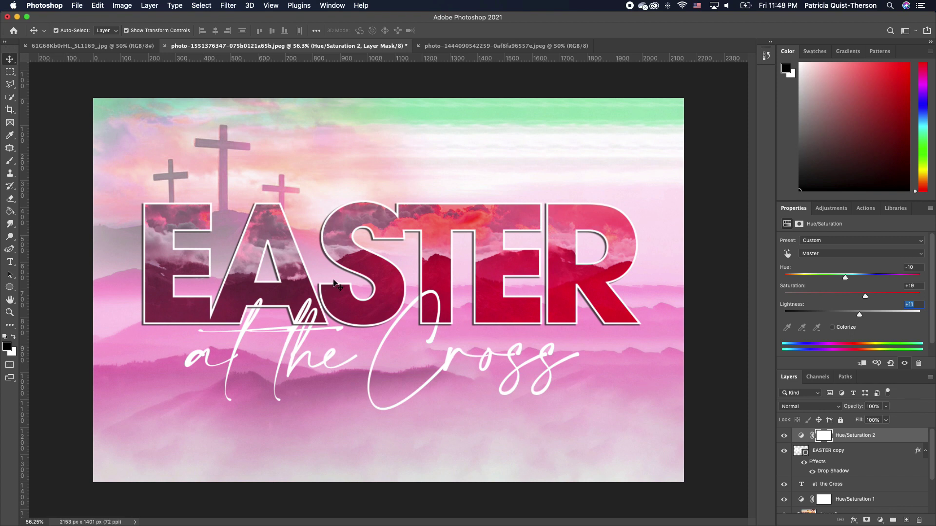